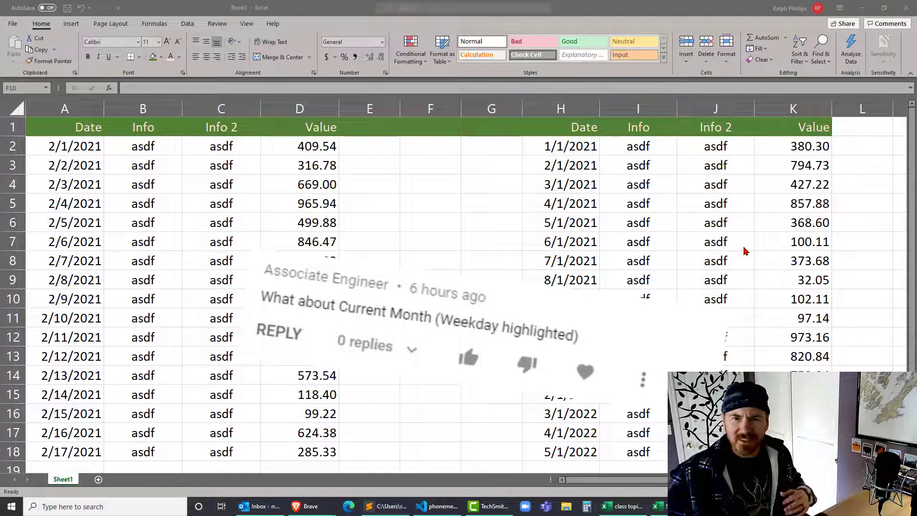
Select rows in both tables, ending with the monthly table's Date values
left_click(428, 229)
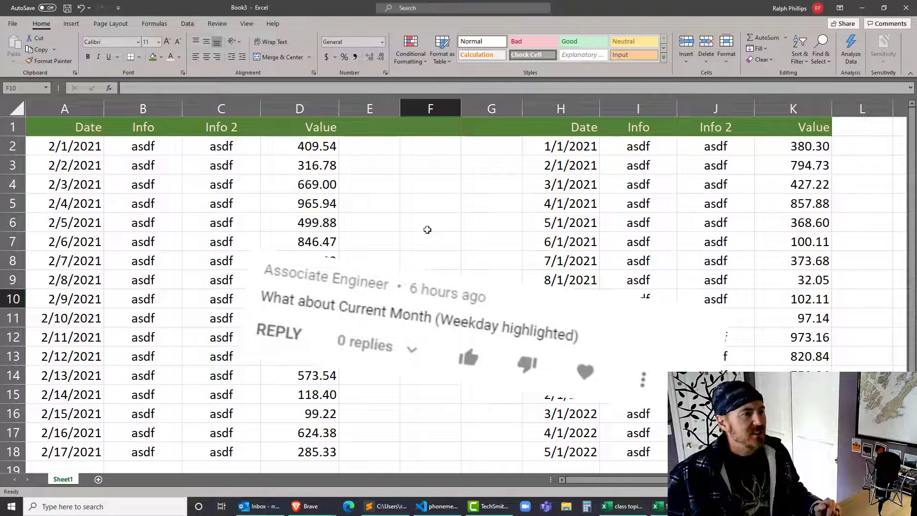
left_click(424, 187)
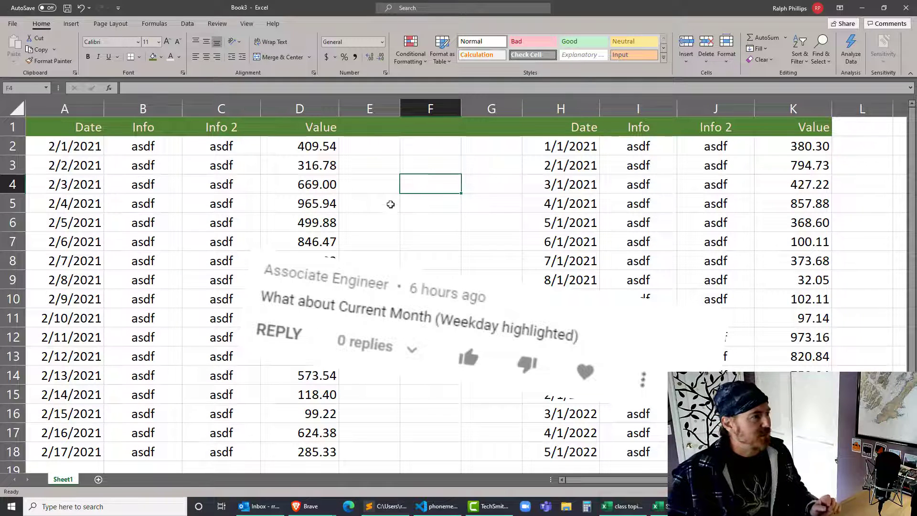
left_click_drag(72, 222, 341, 228)
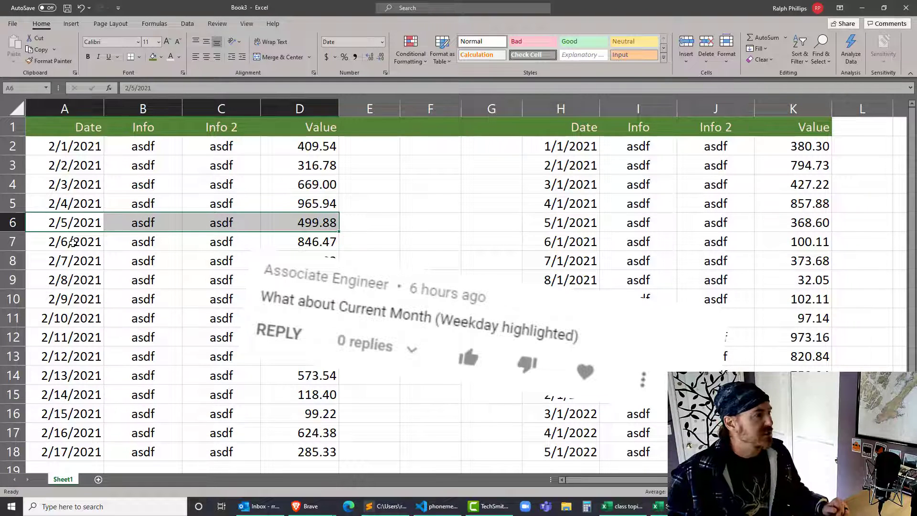
left_click_drag(72, 241, 332, 241)
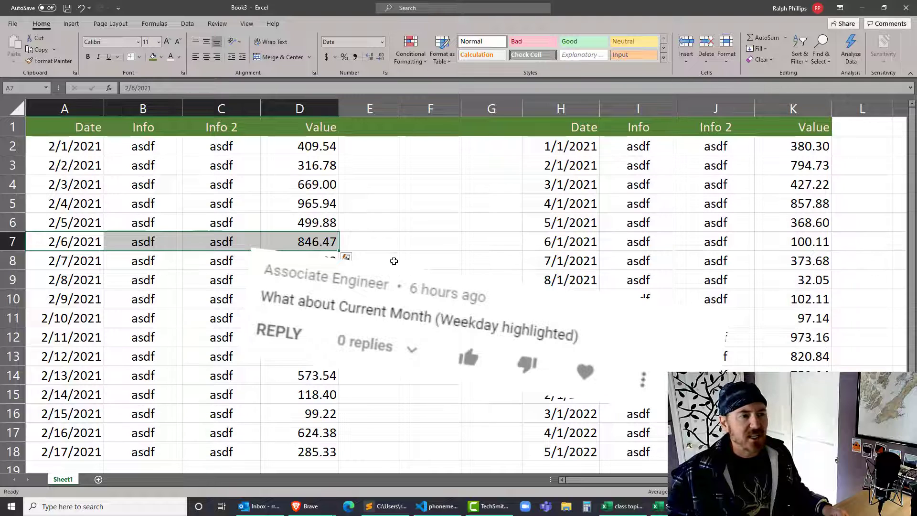
left_click_drag(572, 167, 788, 163)
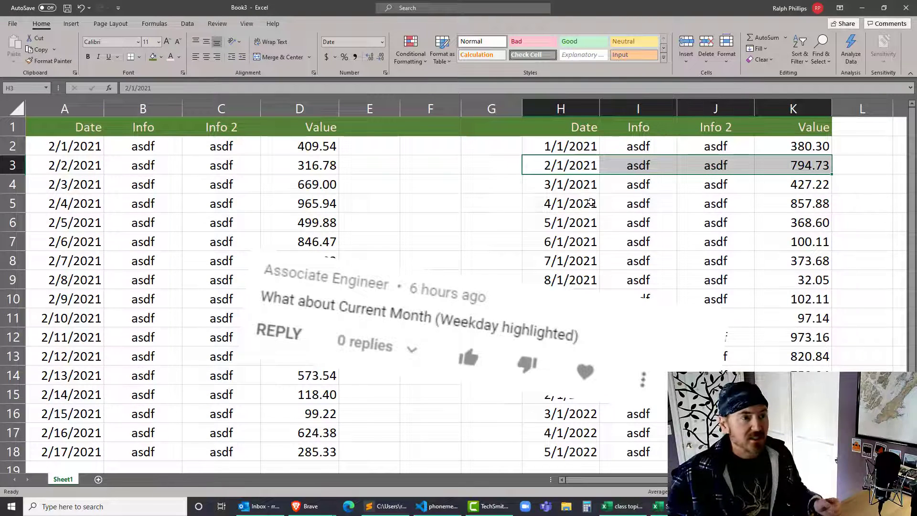
left_click_drag(576, 147, 569, 418)
scroll(580, 229, "up", 1)
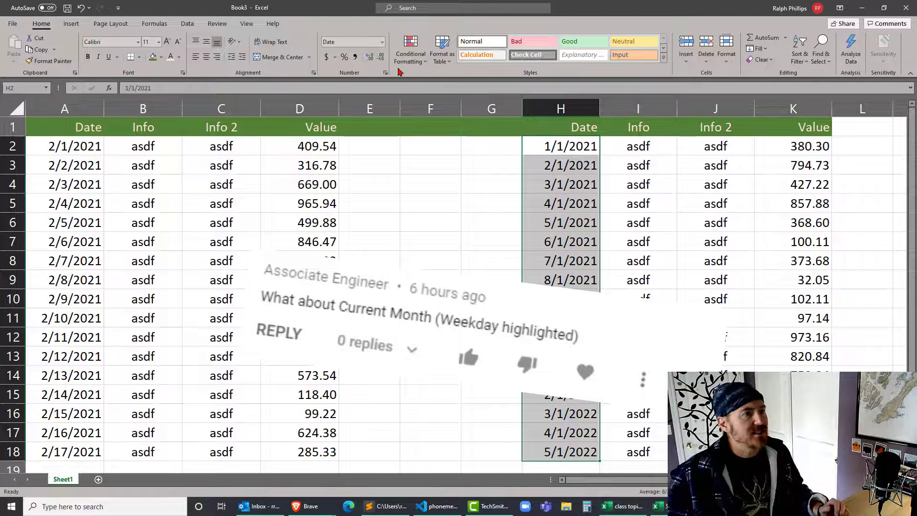
Apply the custom number format 'mmm - yyy' to the monthly Date values
left_click(382, 42)
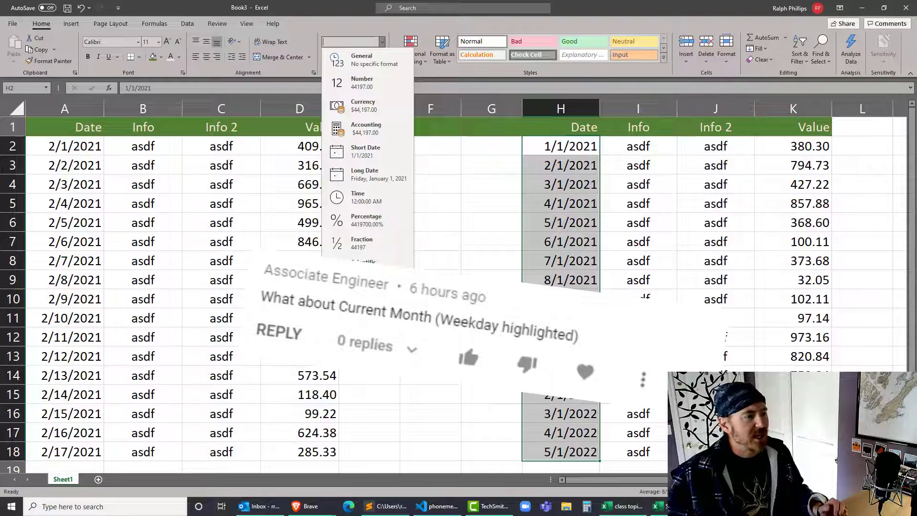
left_click(368, 304)
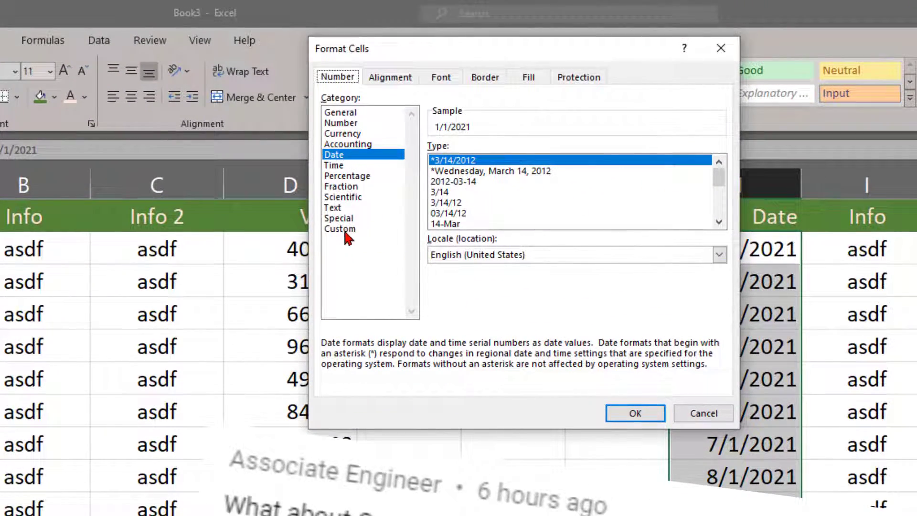
left_click(372, 229)
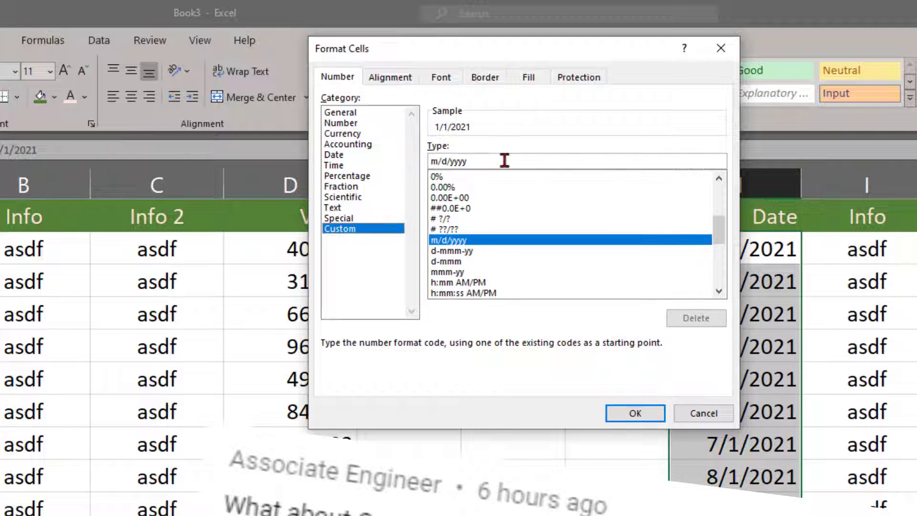
left_click_drag(488, 163, 429, 161)
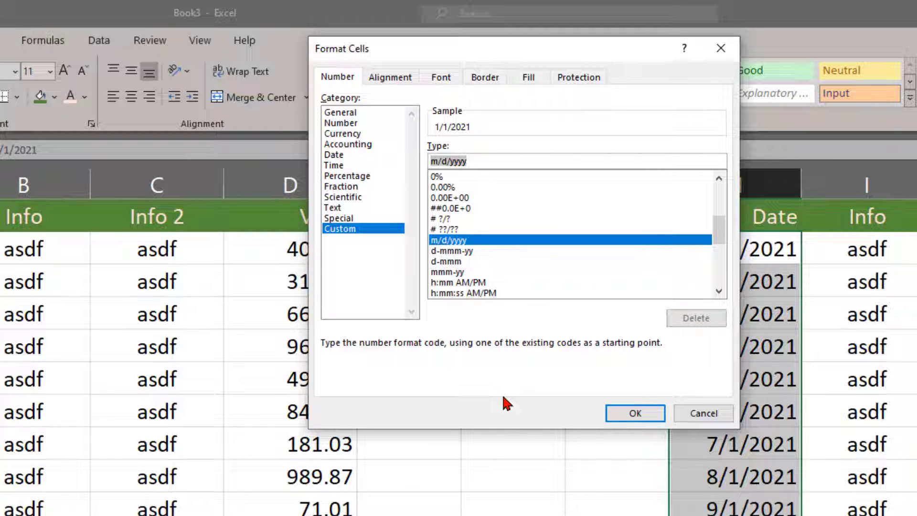
type("mmm")
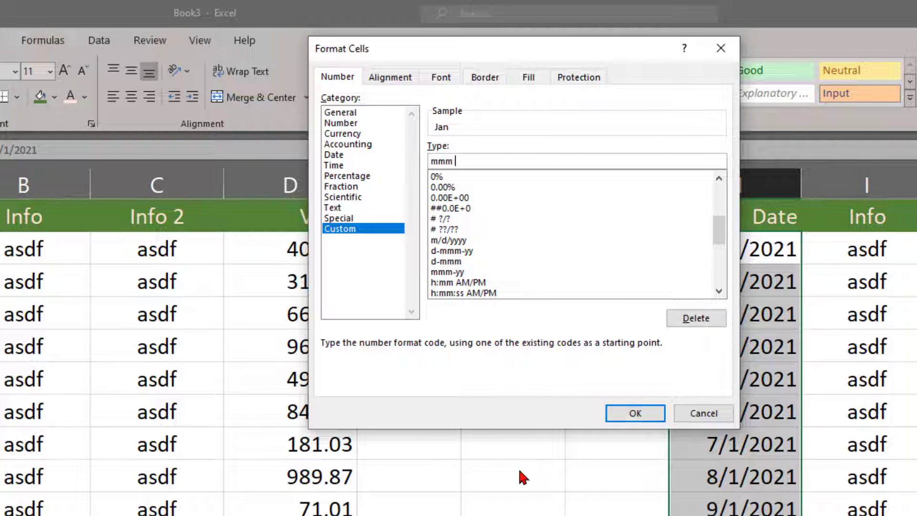
type("- yyy")
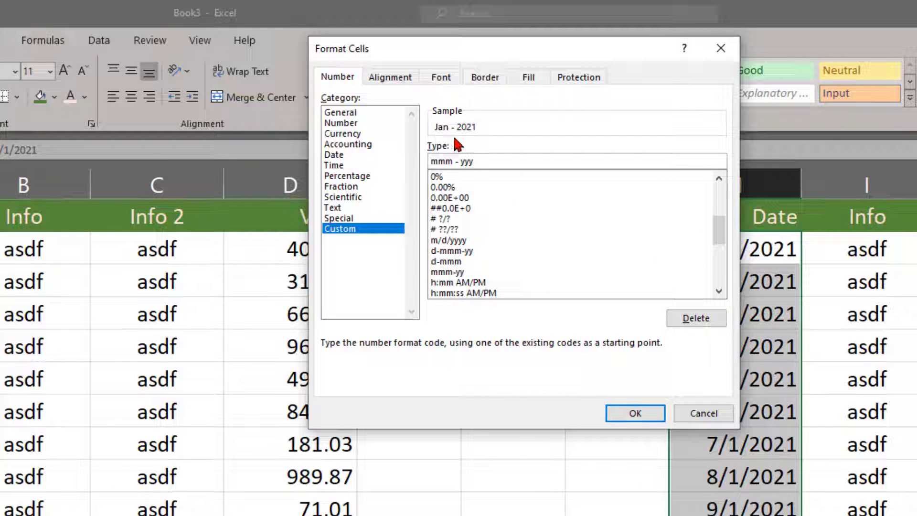
left_click(635, 414)
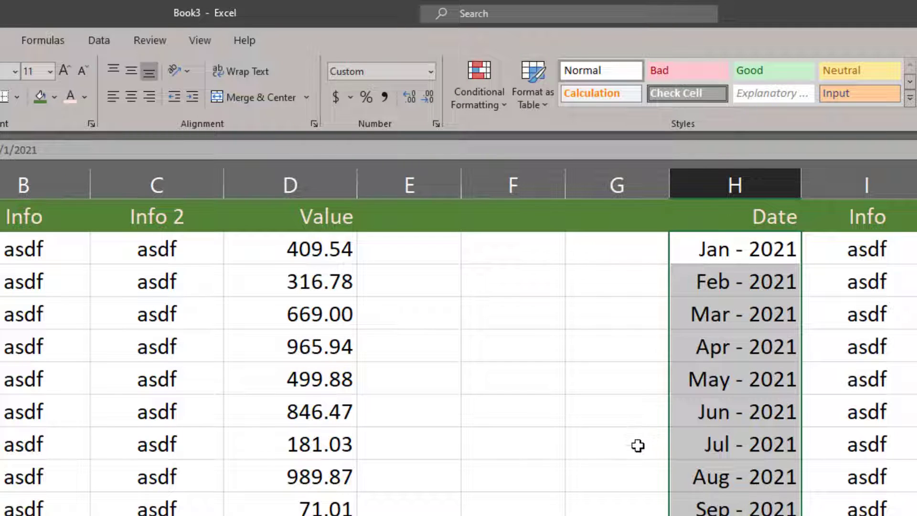
Enter =TODAY() in F2, showing 2/6/2021
left_click(630, 439)
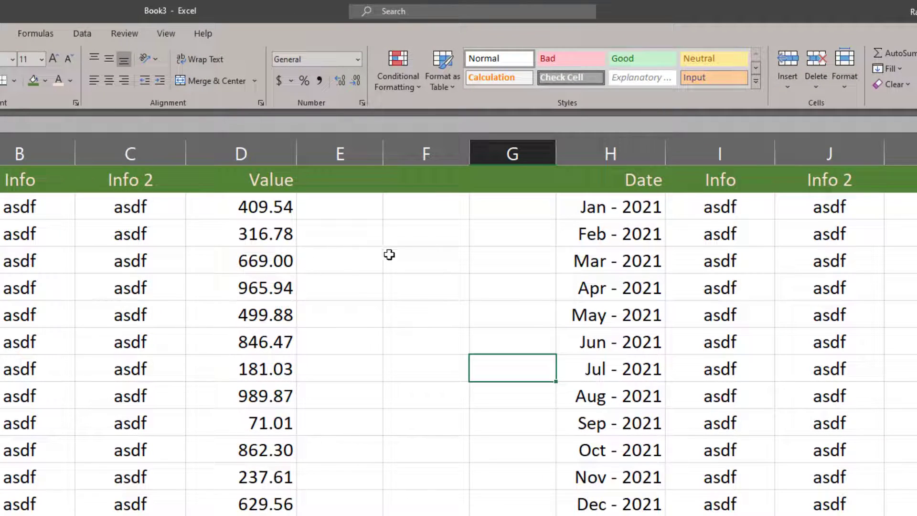
left_click(407, 242)
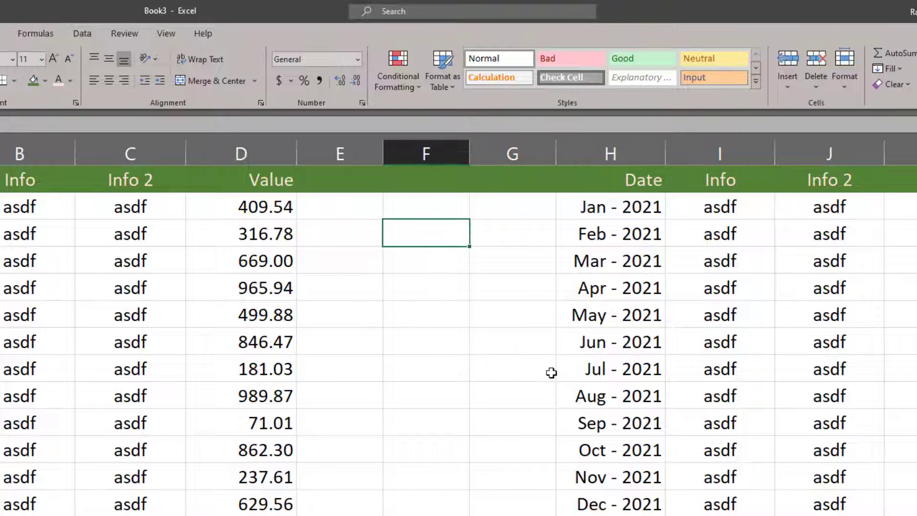
type("=toda")
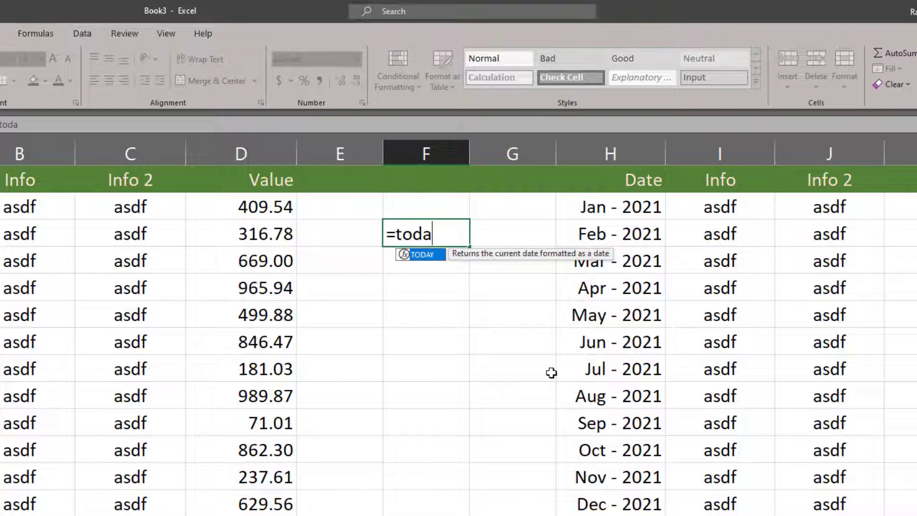
type("y()")
key("Return")
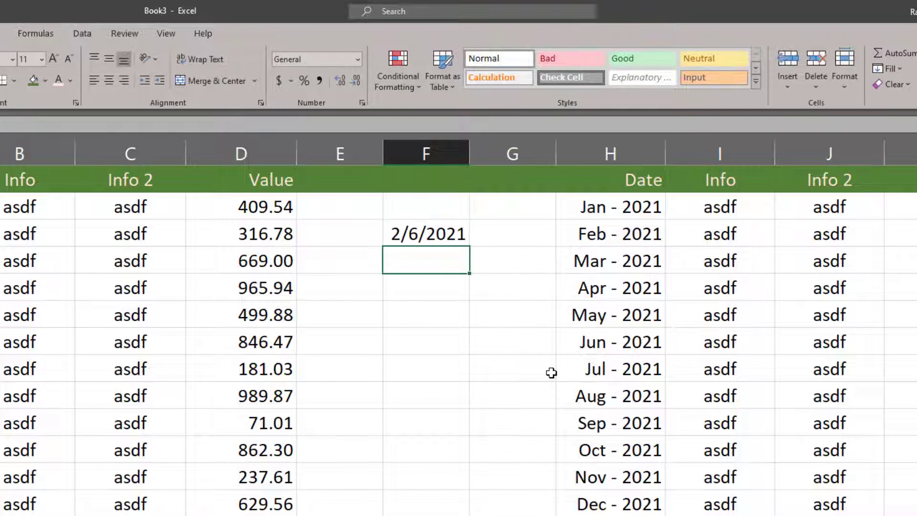
left_click(424, 238)
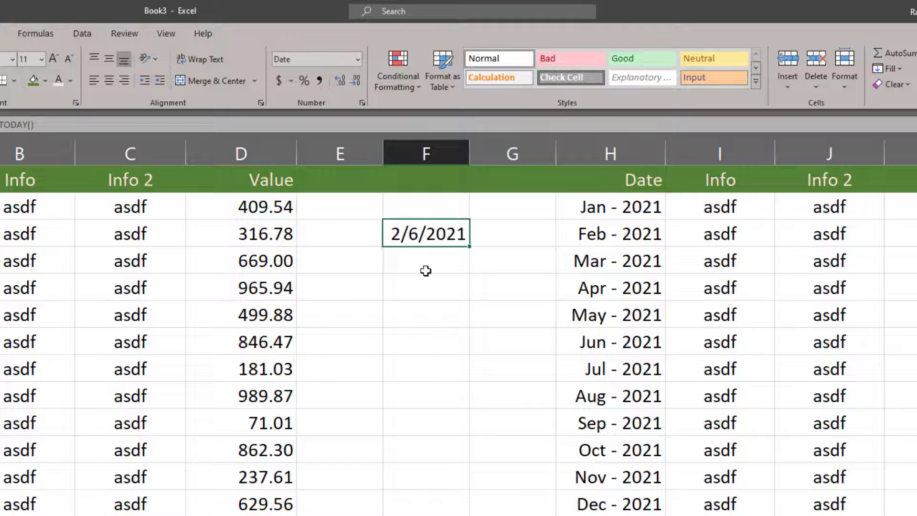
Enter =MONTH(TODAY()) in F3, returning the month number 2
left_click(435, 263)
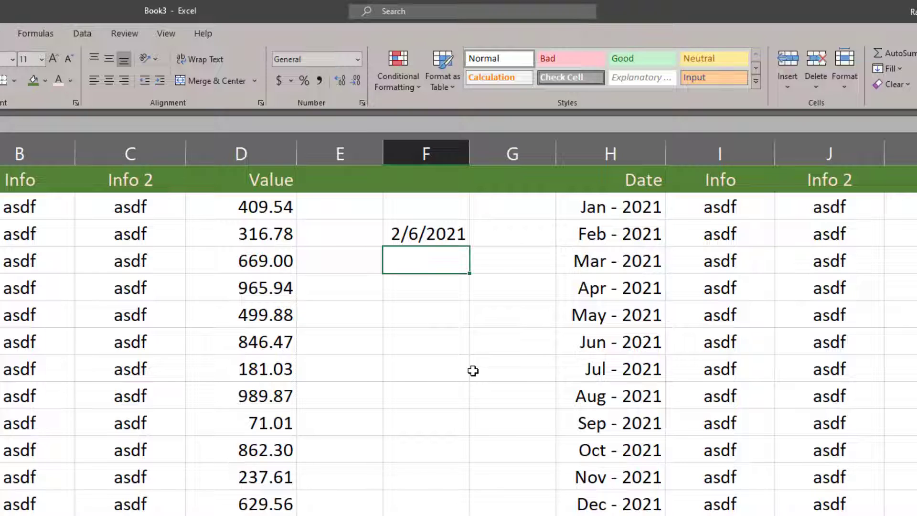
type("=month")
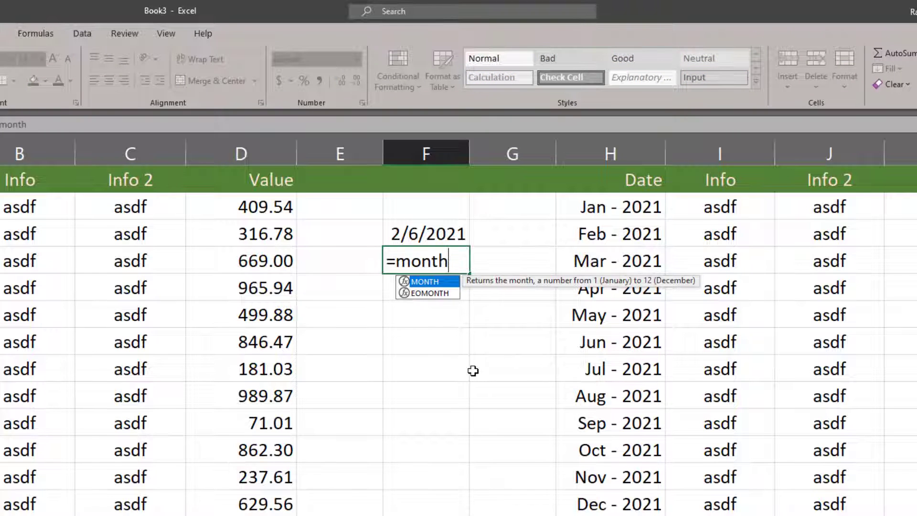
type("(")
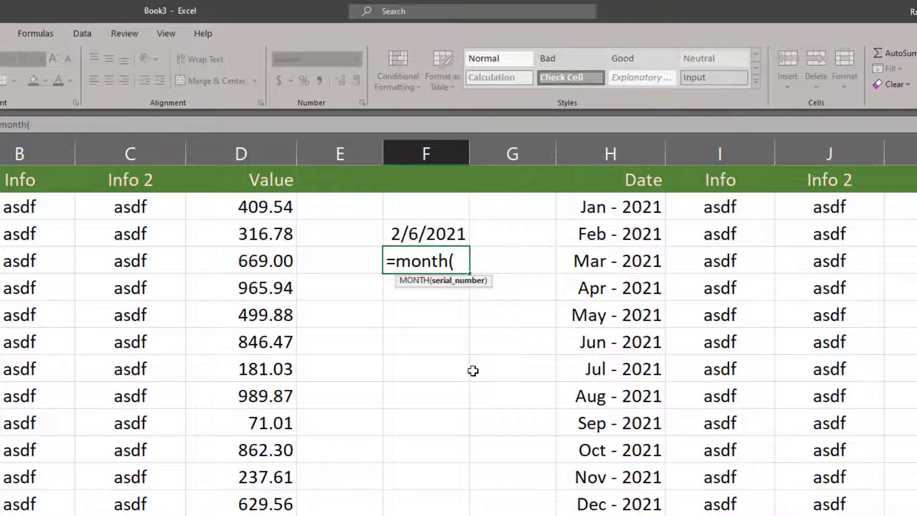
type("today())")
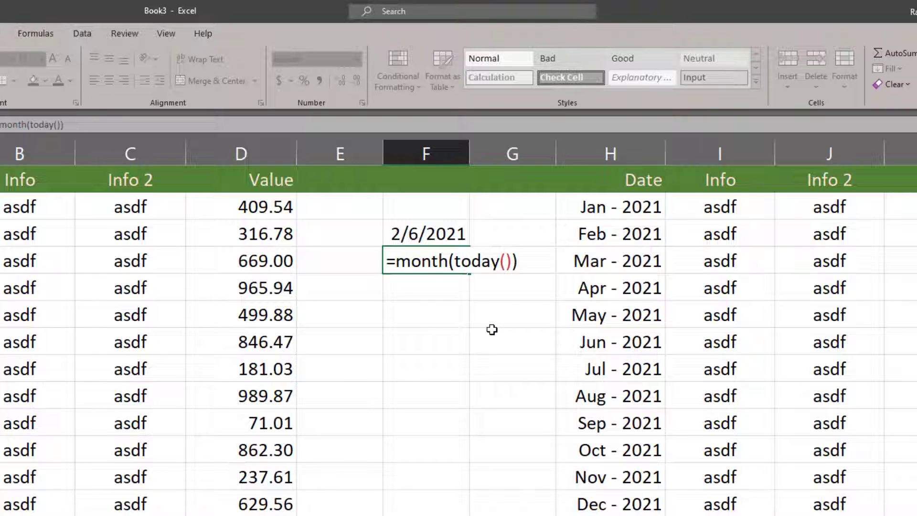
key("Return")
left_click(429, 262)
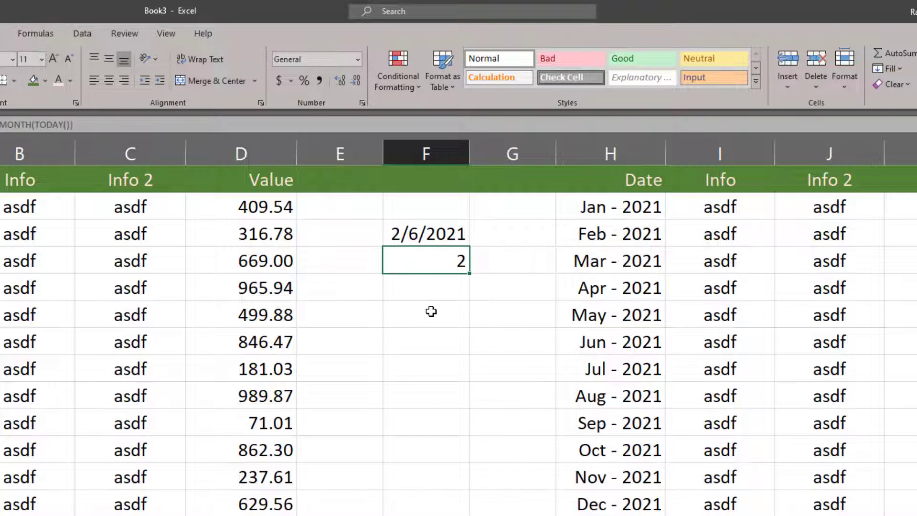
left_click(408, 286)
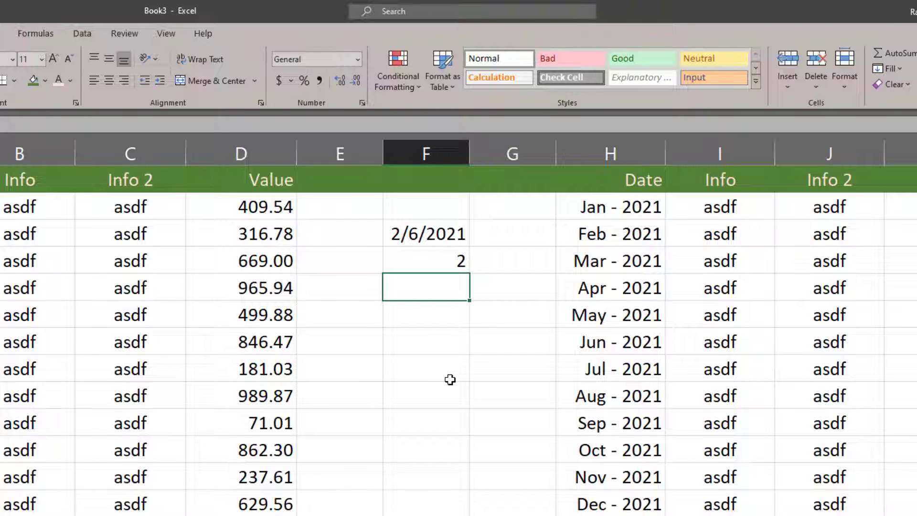
Enter =DAY(TODAY()) in F4, returning the day number 6
type("=dzay")
key("BackSpace")
key("BackSpace")
key("BackSpace")
type("ay(")
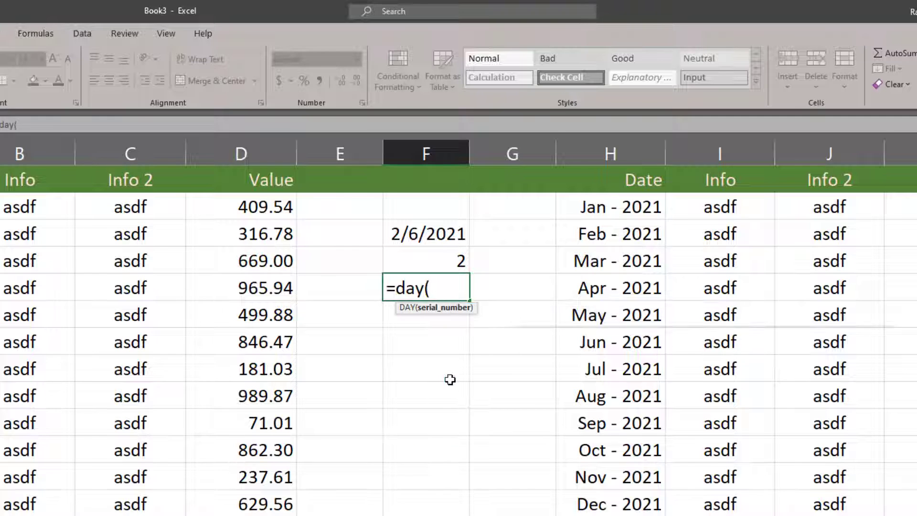
type("today")
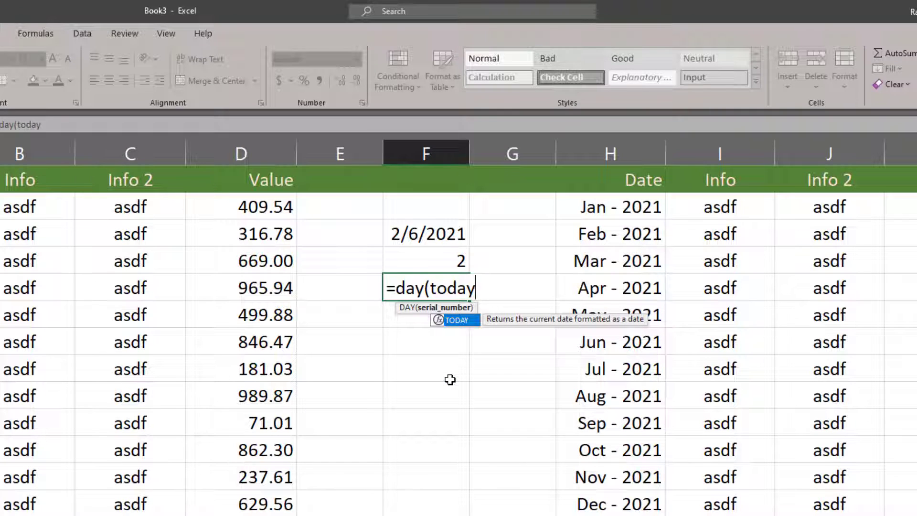
type("())")
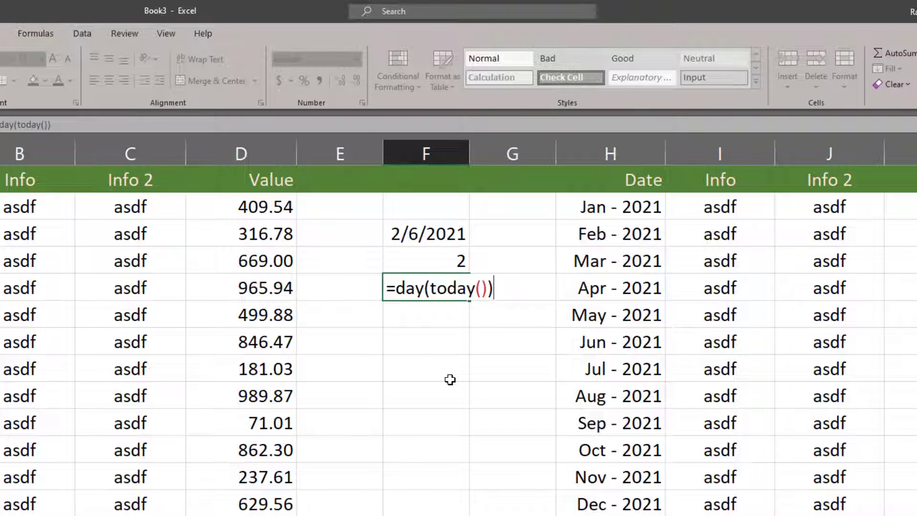
key("Return")
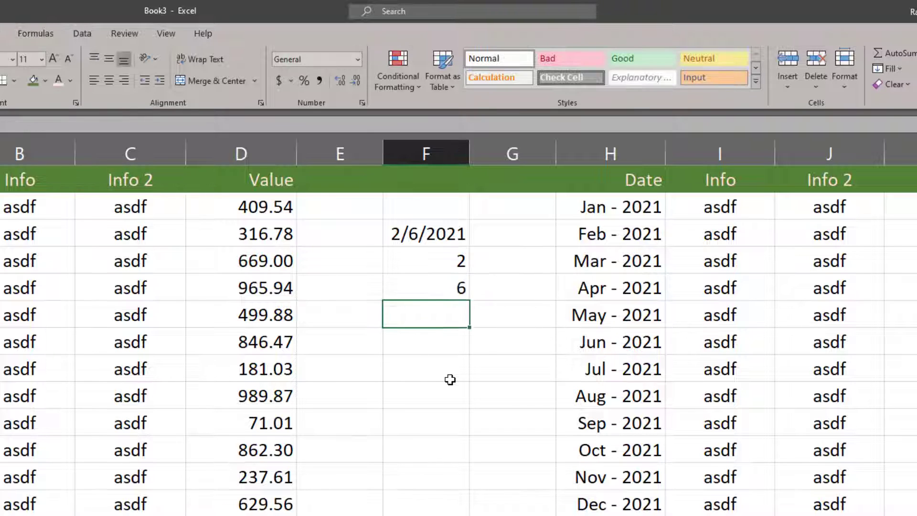
left_click(440, 287)
Enter =YEAR(TODAY()) in F5 returning 2021, and inspect it without keeping edits
left_click(442, 316)
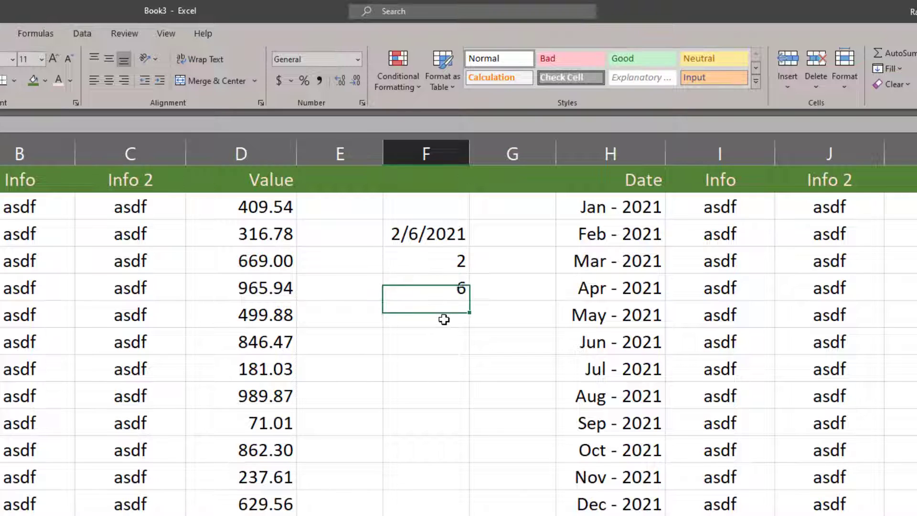
type("=year")
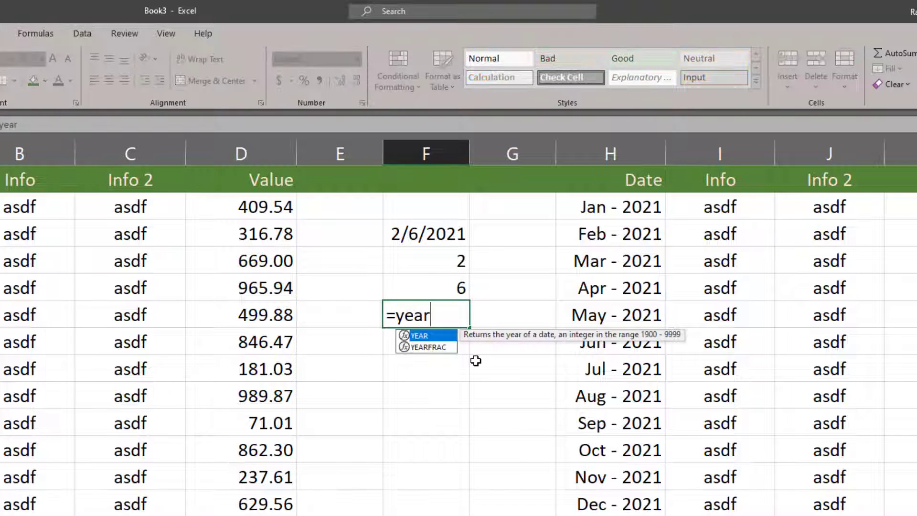
type("(today())")
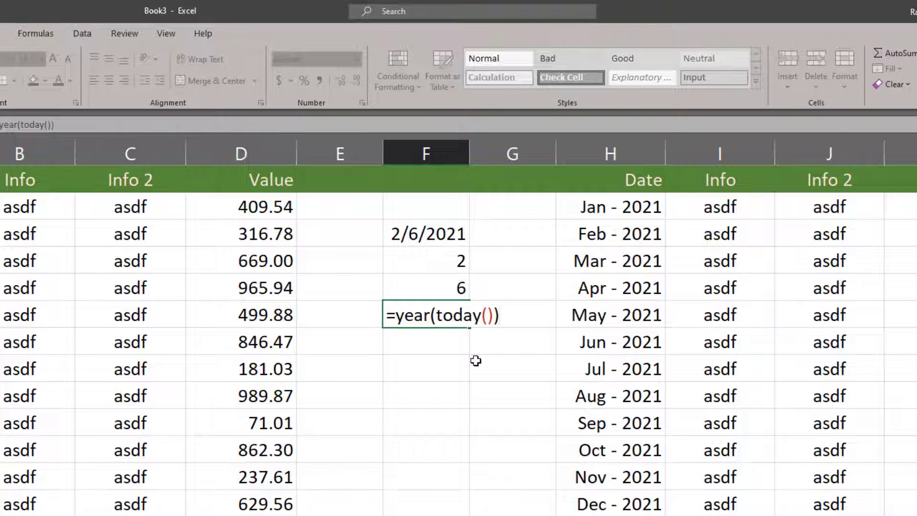
key("Return")
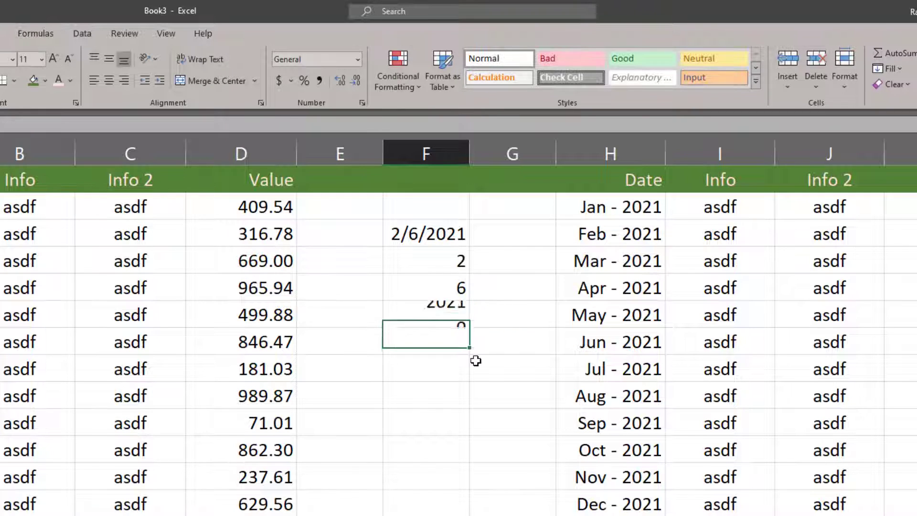
left_click(425, 313)
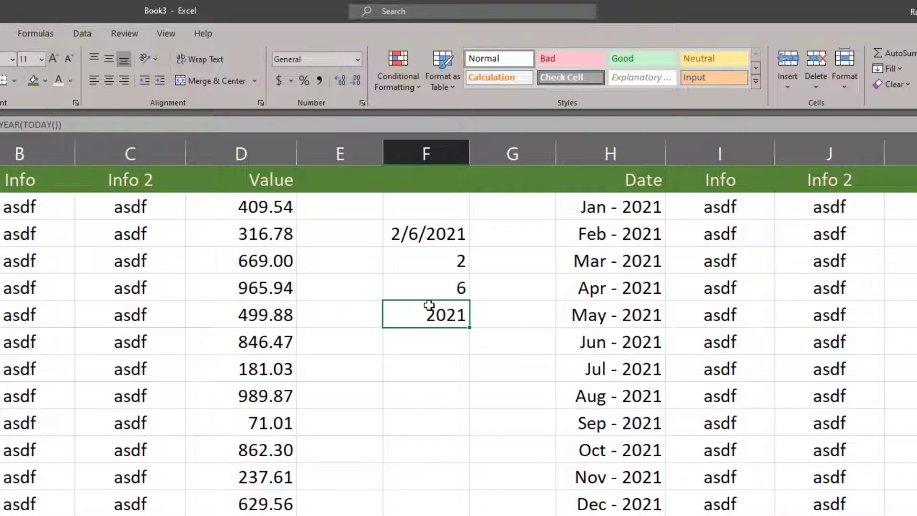
double_click(429, 305)
left_click_drag(395, 313, 444, 316)
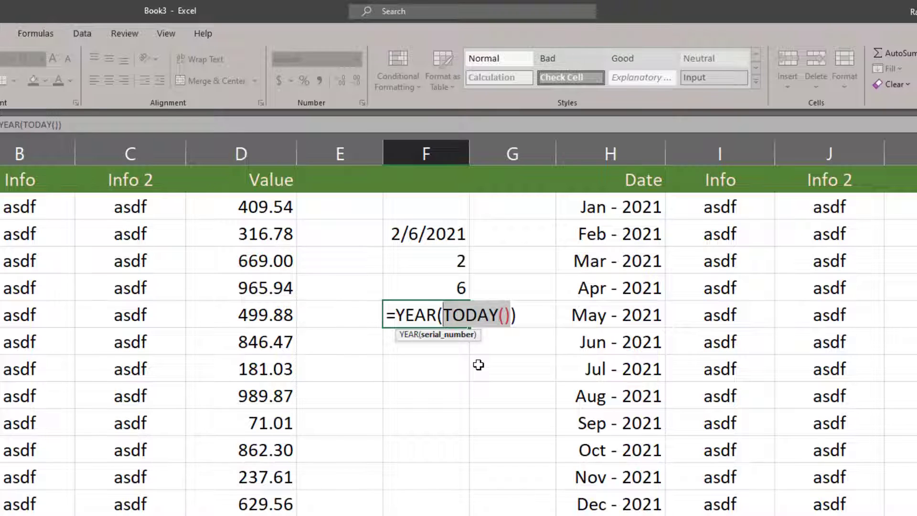
left_click(453, 373)
key("Escape")
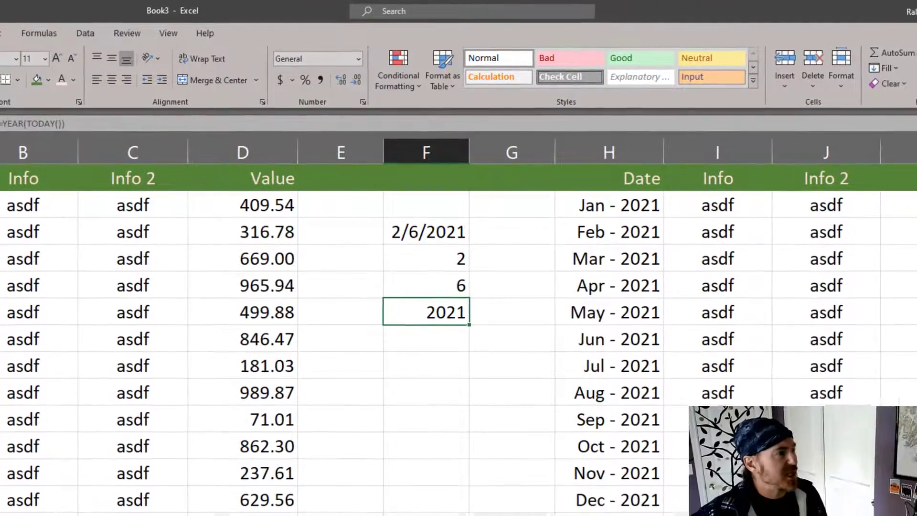
Select the date table A2:D18 and start a new formula-based conditional formatting rule
left_click_drag(2, 210, 268, 514)
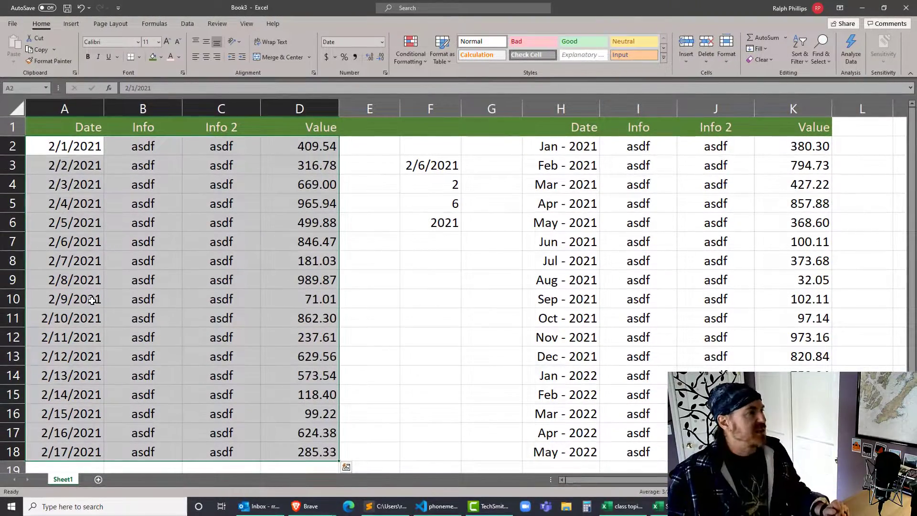
left_click_drag(72, 146, 294, 452)
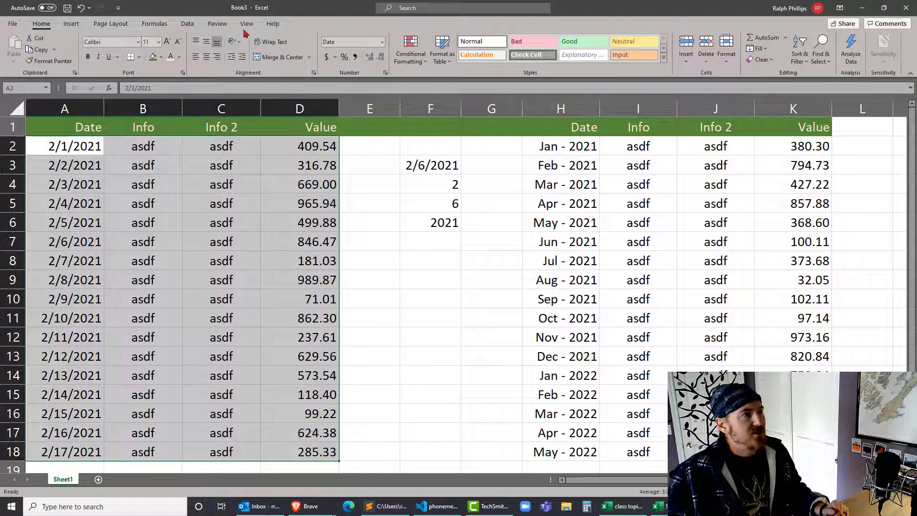
left_click(412, 61)
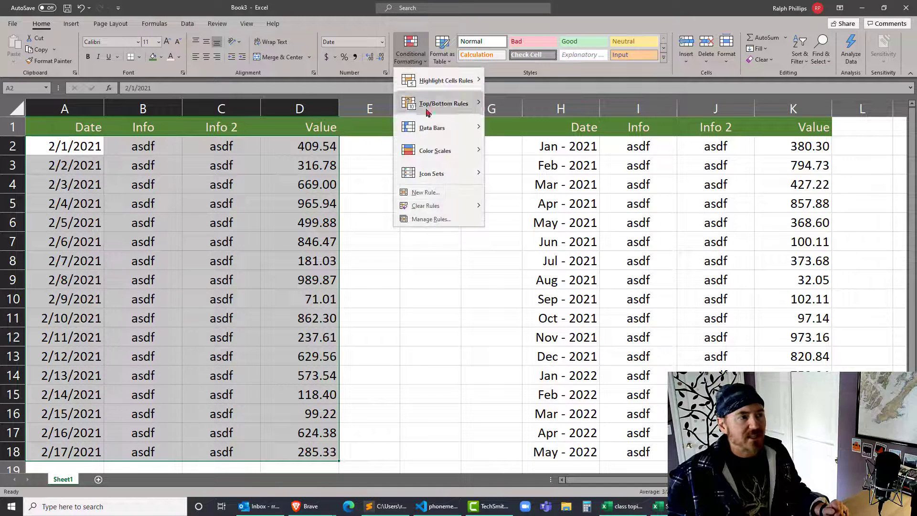
left_click(427, 194)
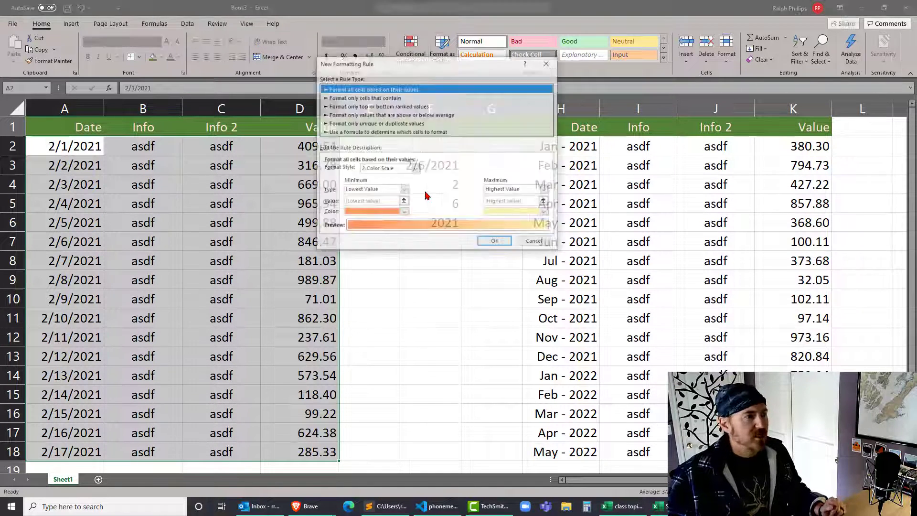
left_click(363, 134)
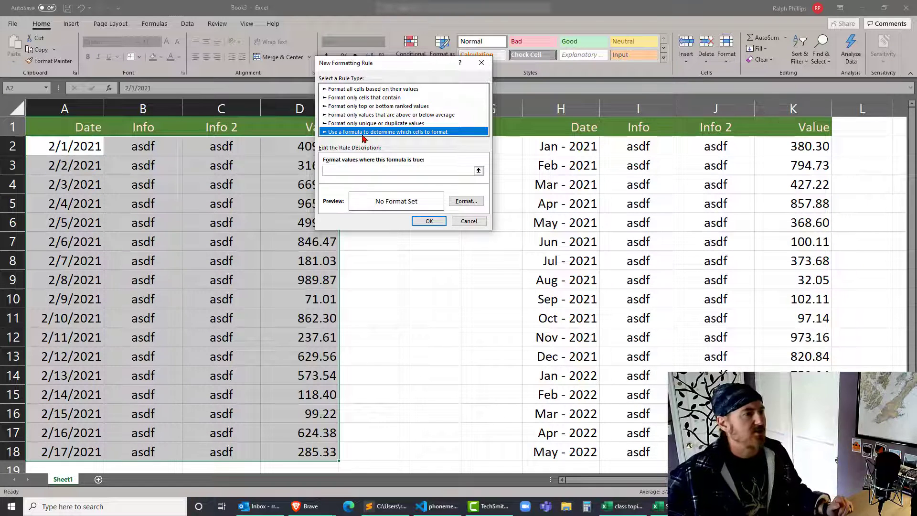
Enter an AND formula comparing column A's month and day with TODAY()'s
left_click(337, 171)
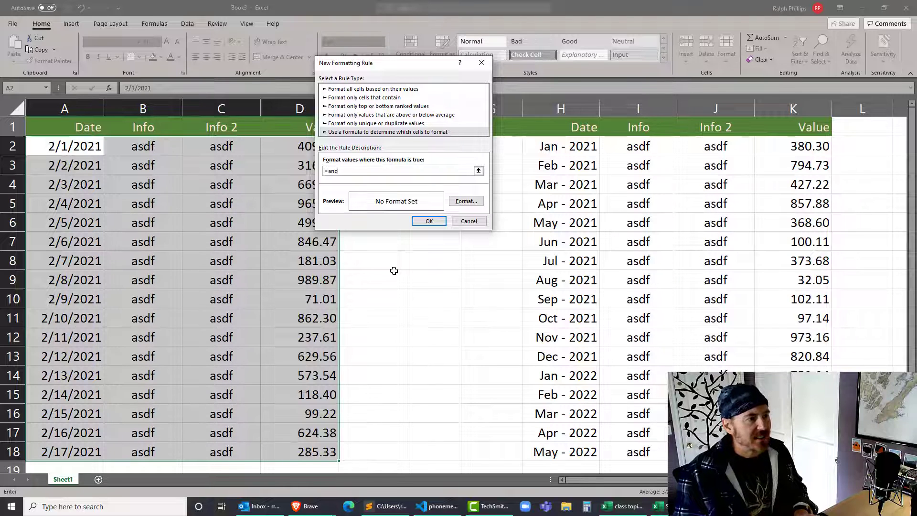
type("(")
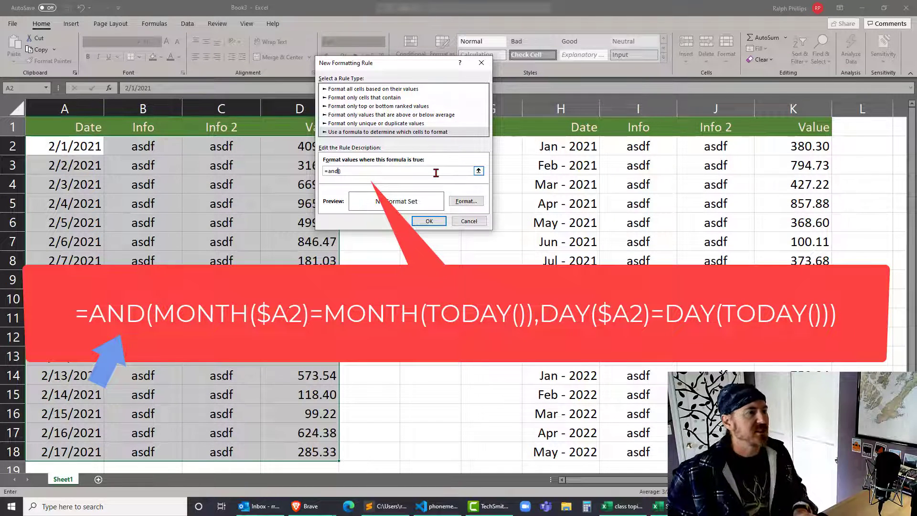
key("Right")
key("BackSpace")
key("BackSpace")
key("BackSpace")
key("BackSpace")
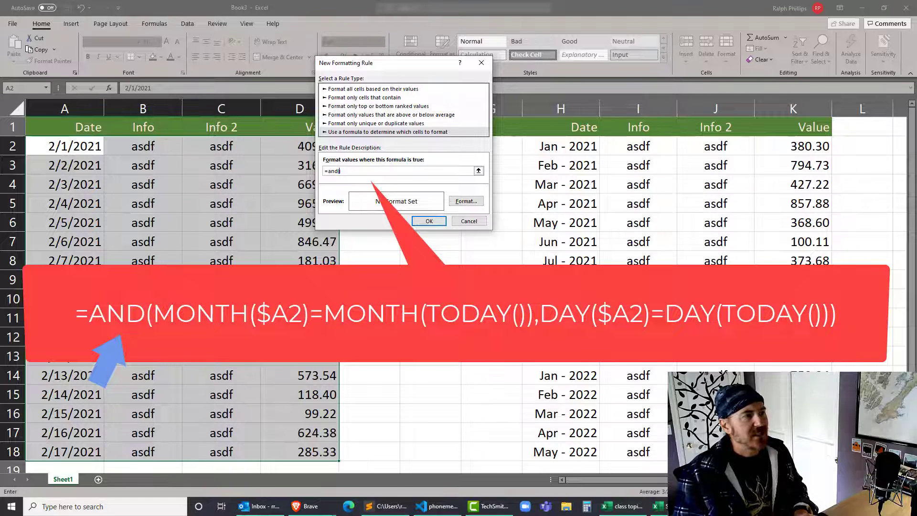
type("th(")
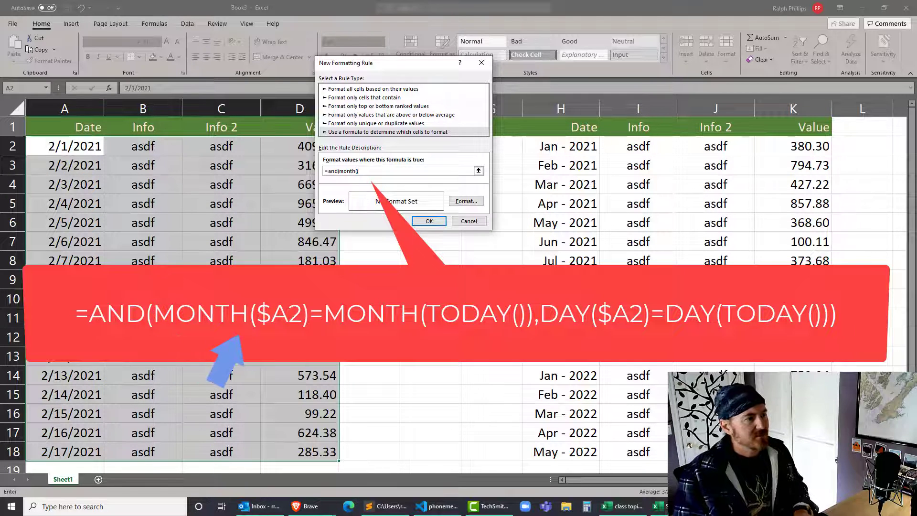
type("$A2")
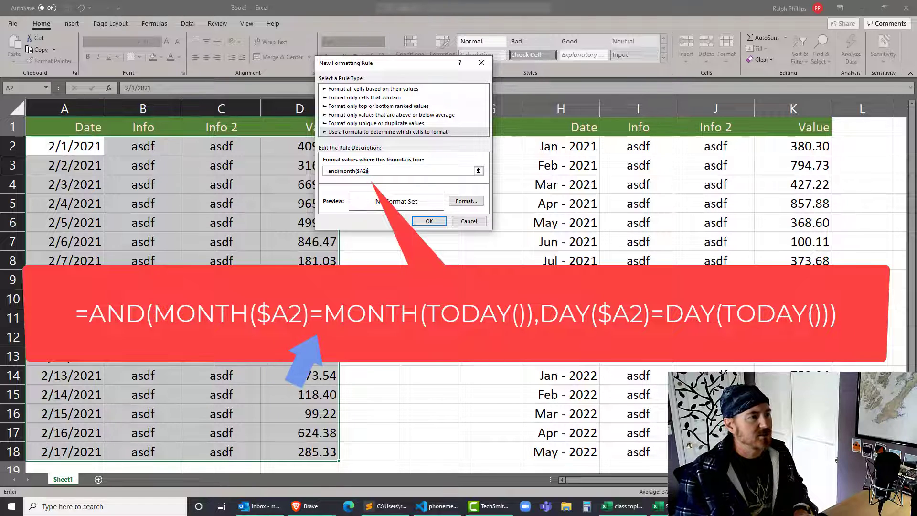
type(")=month(today()")
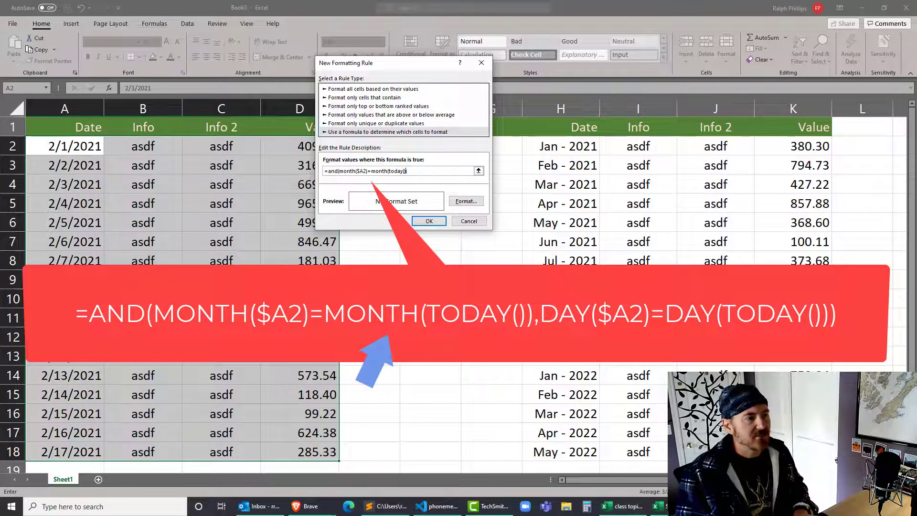
type(")")
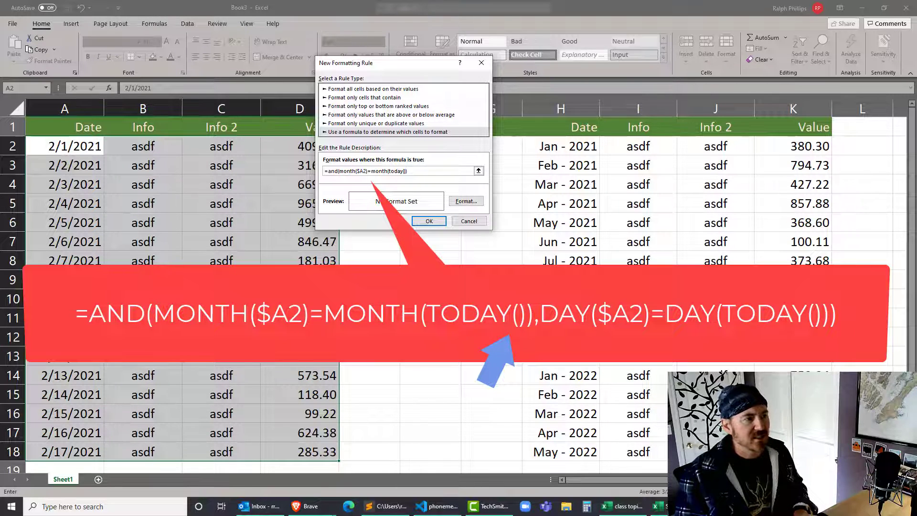
type(",da")
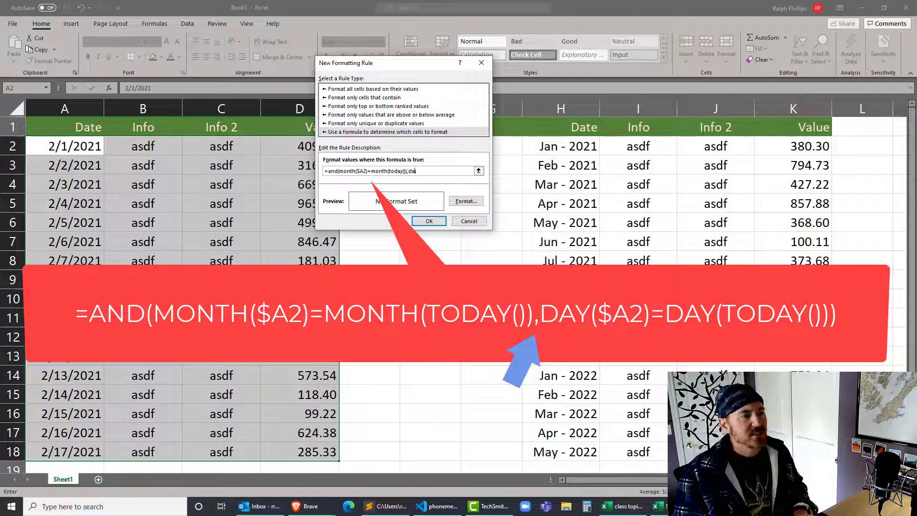
type("y")
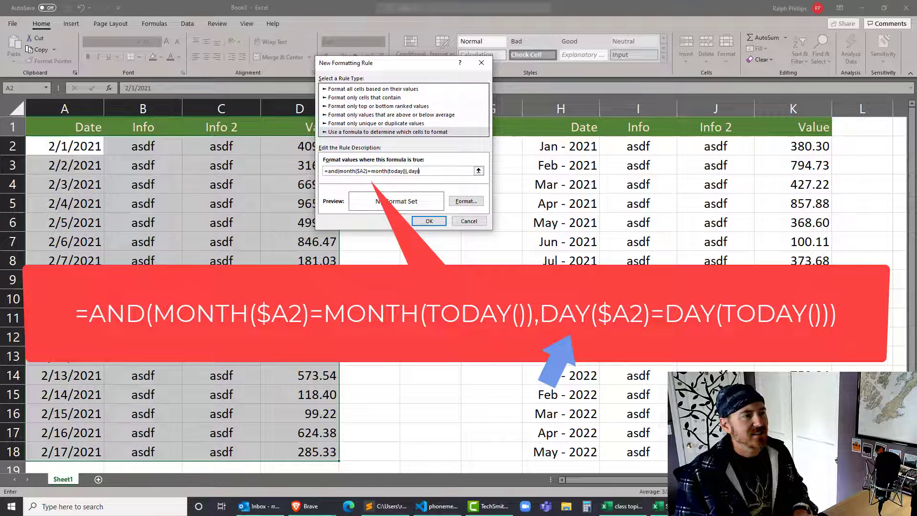
type("($A")
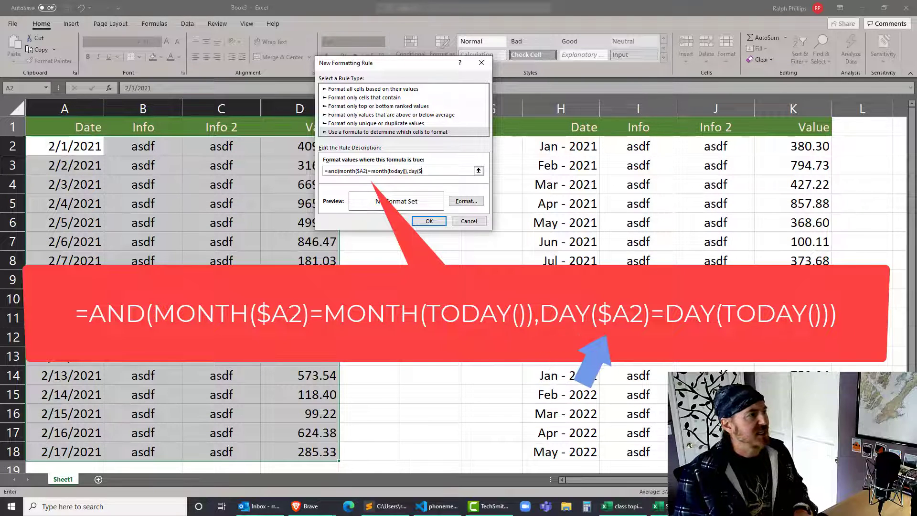
type("2)")
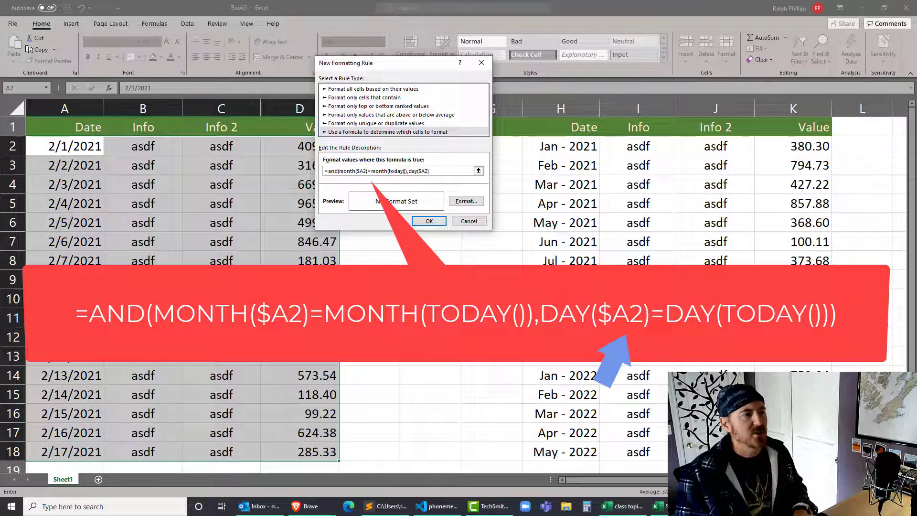
type("=to")
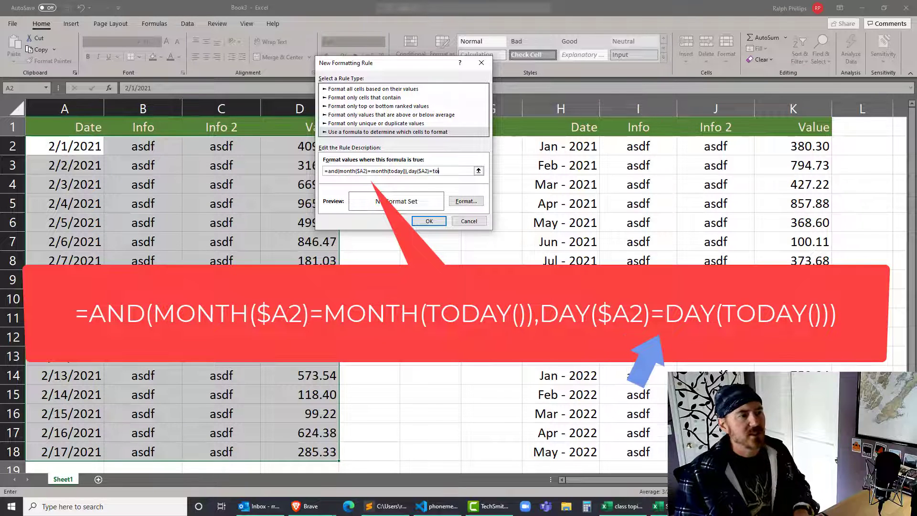
type("day(")
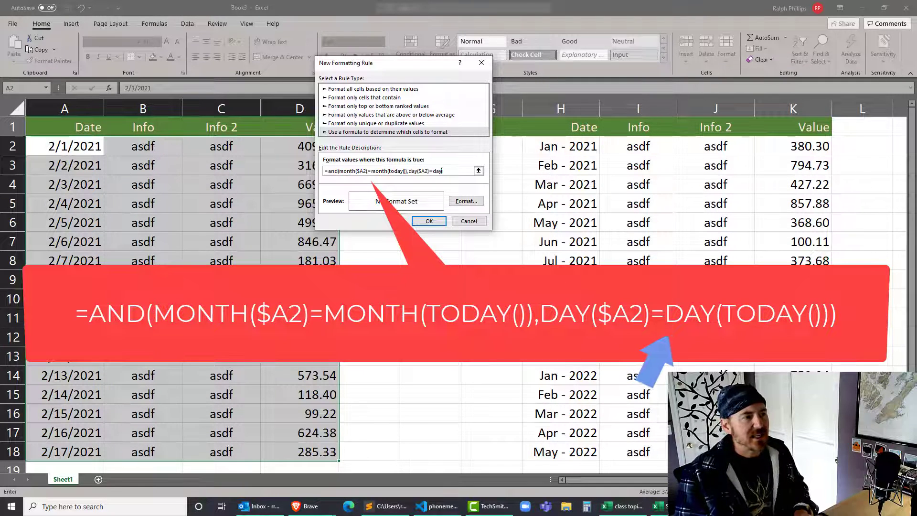
type("today())")
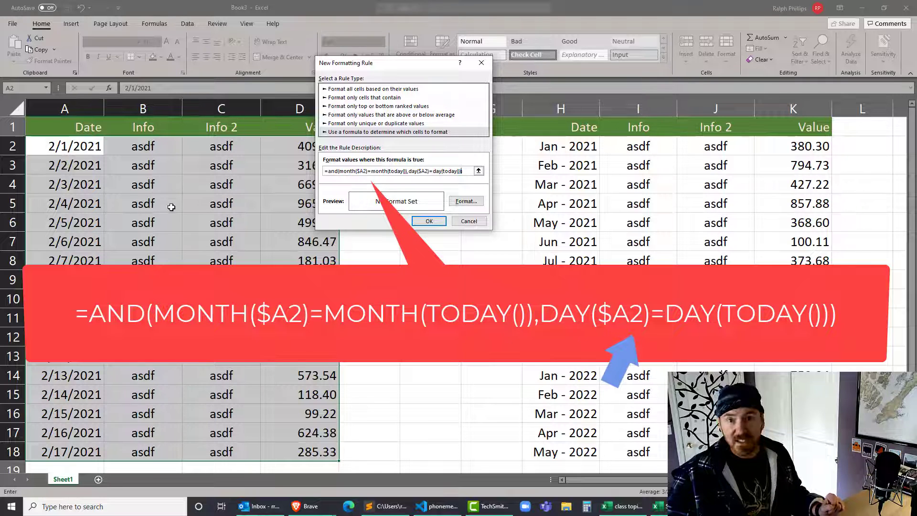
Give the date rule a green fill, highlighting the 2/6/2021 row, then select the monthly table
left_click(457, 202)
left_click(404, 101)
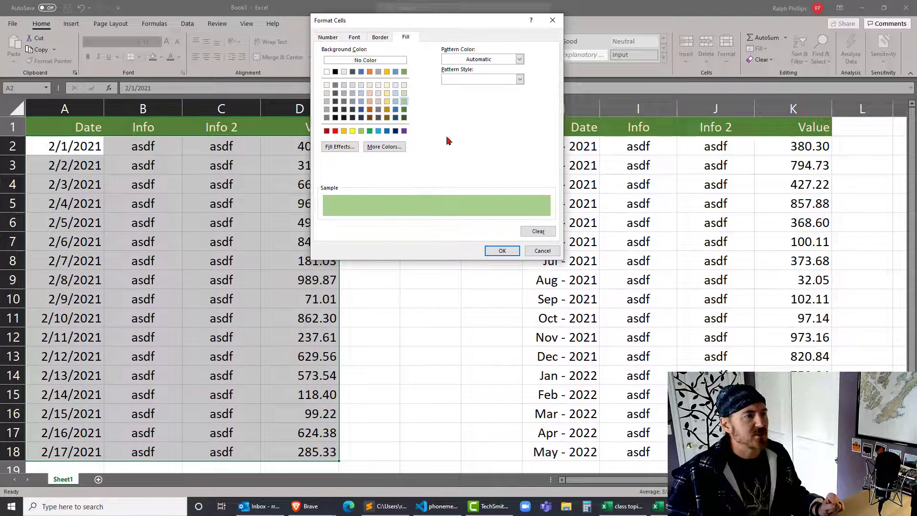
left_click(502, 251)
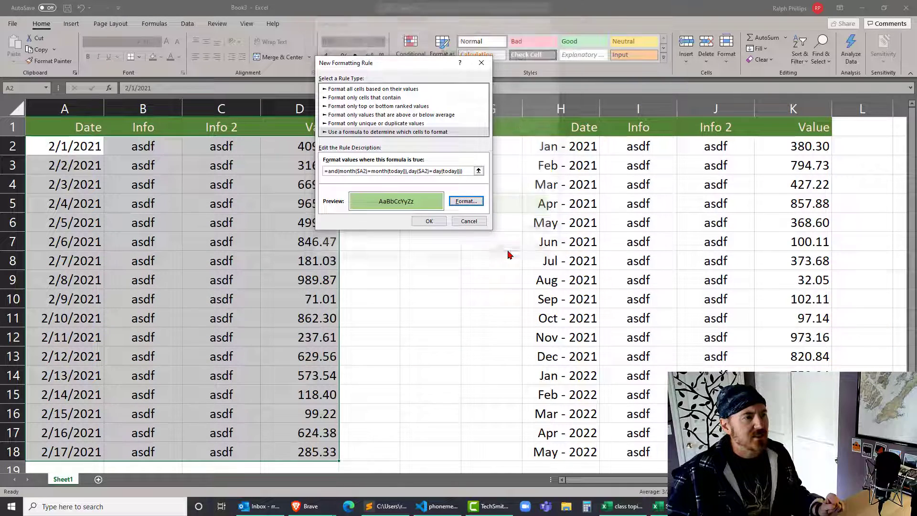
left_click(430, 222)
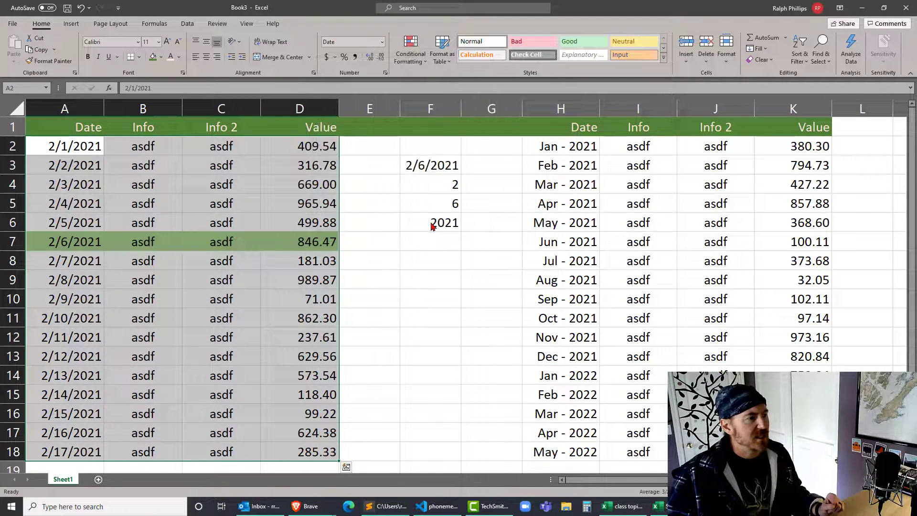
left_click(431, 294)
left_click_drag(45, 246, 308, 242)
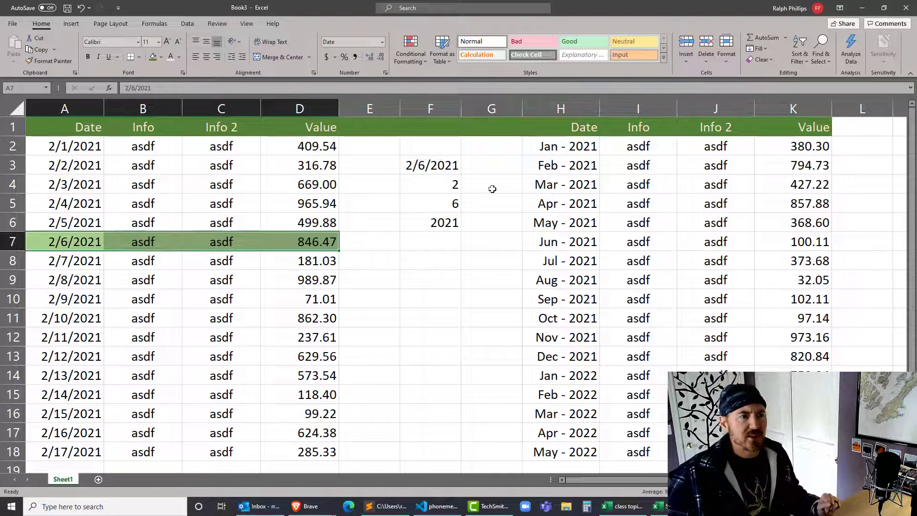
left_click(564, 148)
key("ctrl+a")
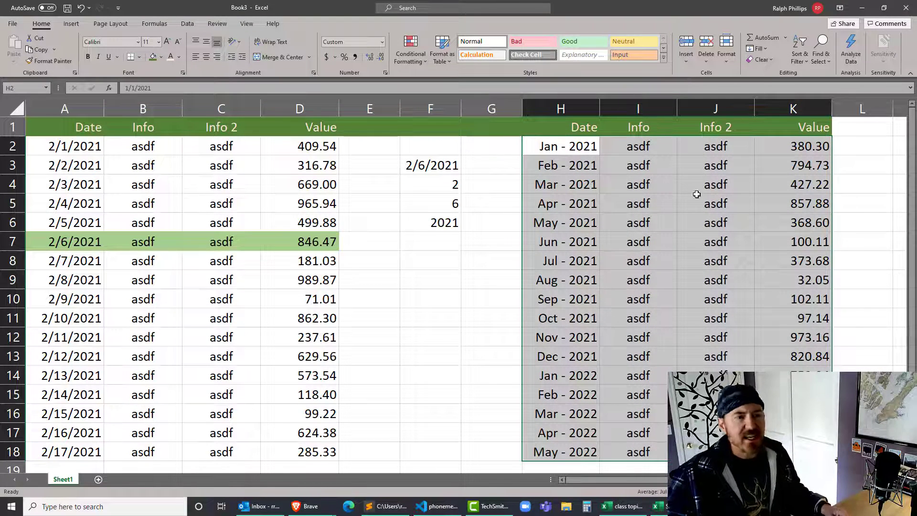
Start a formula-based rule for the monthly table with =and() entered
left_click(416, 61)
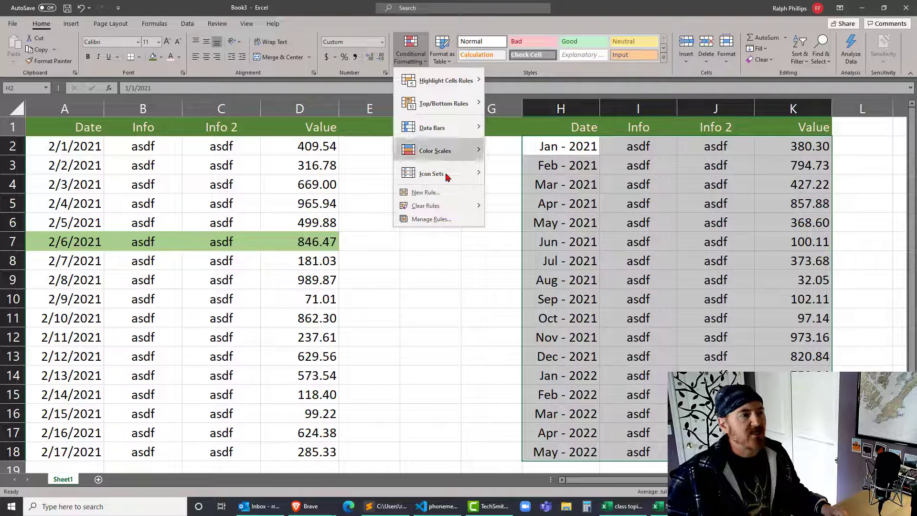
left_click(423, 192)
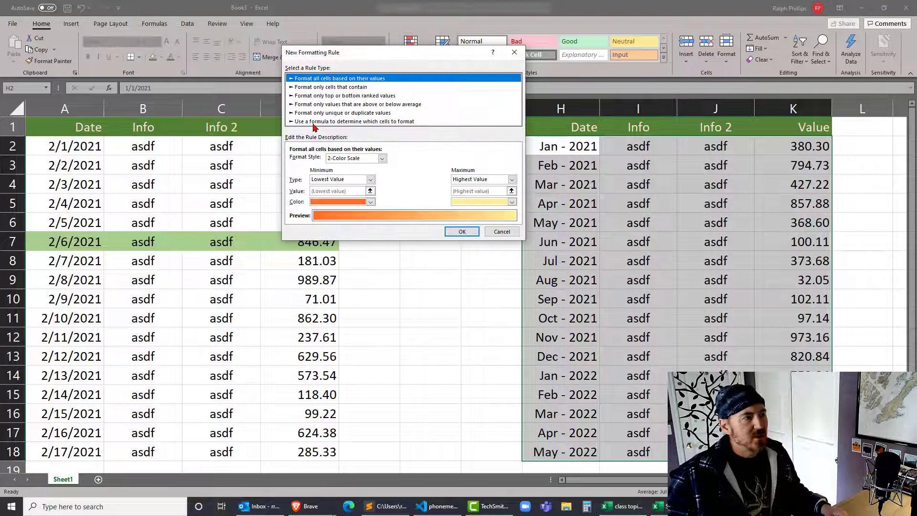
left_click(315, 122)
left_click(316, 161)
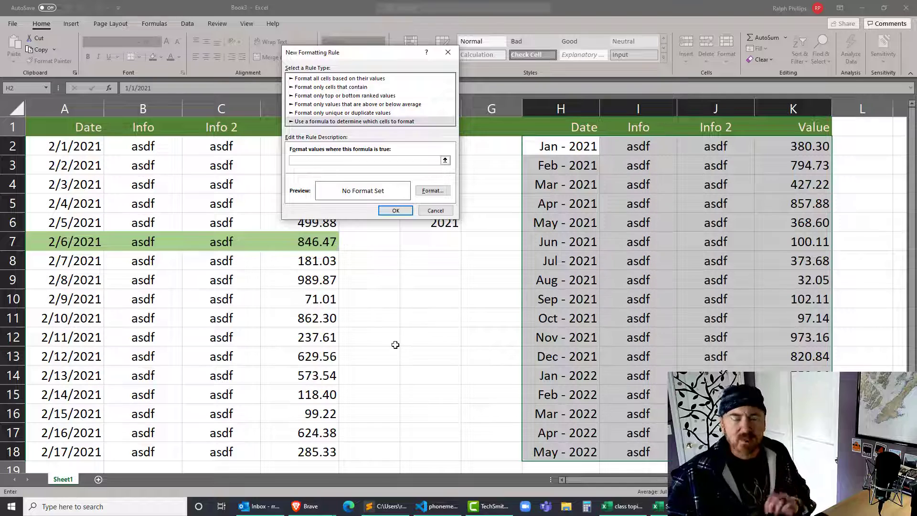
type("=")
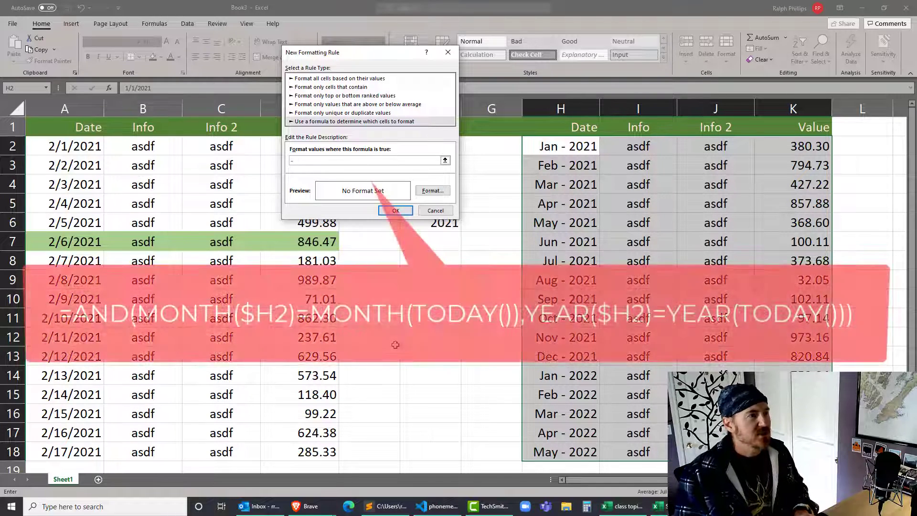
type("and()")
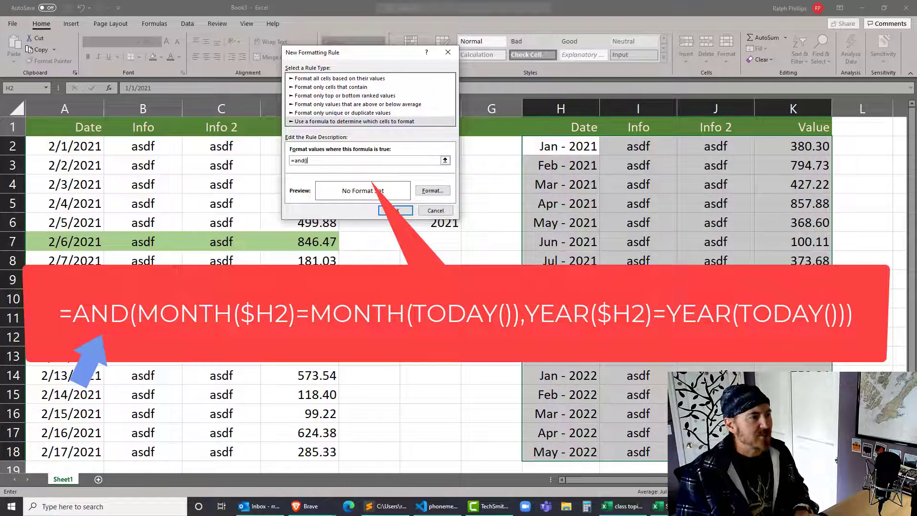
left_click(306, 160)
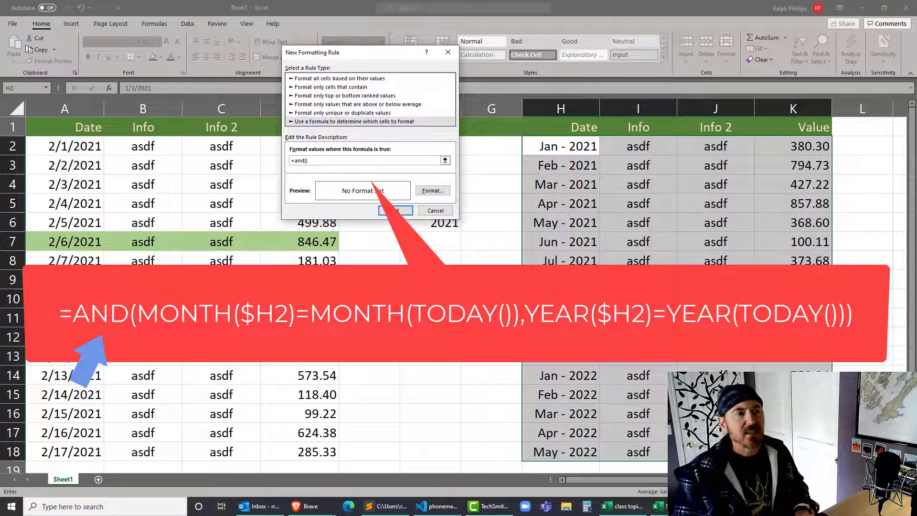
Fill in the AND with month($H2)=month(today()) and year($H2)=year(today()) comparisons
type("month($H2")
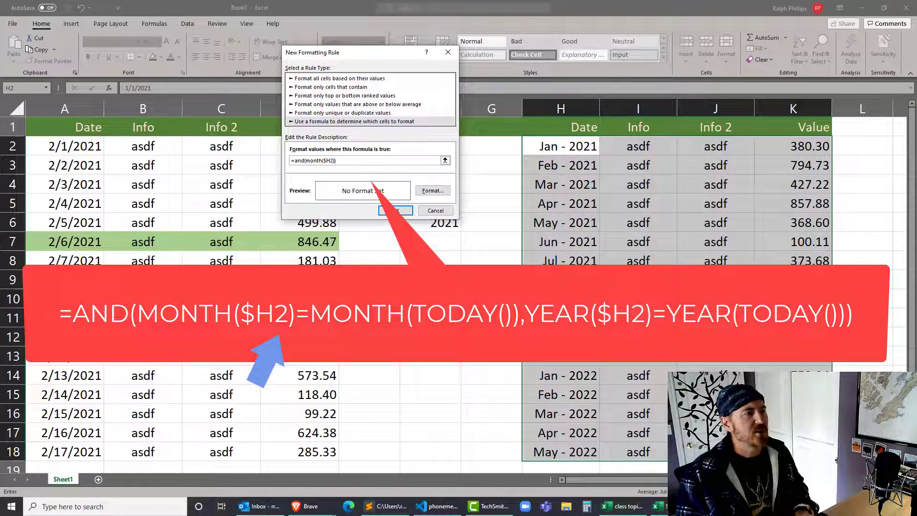
type("=month(today()")
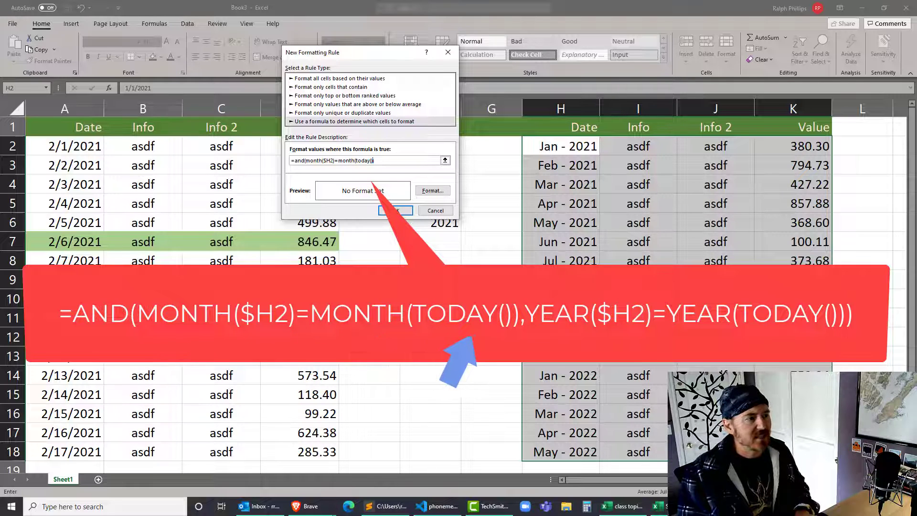
type(")")
type(",")
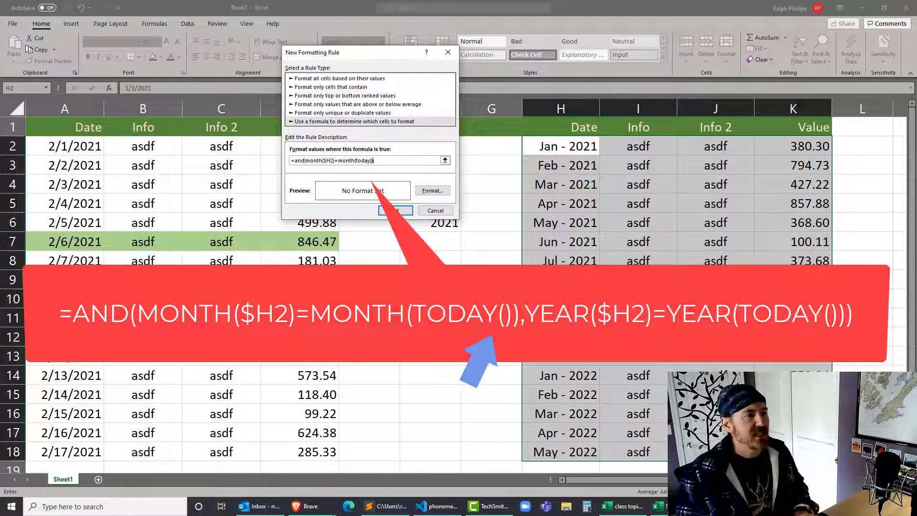
type(",")
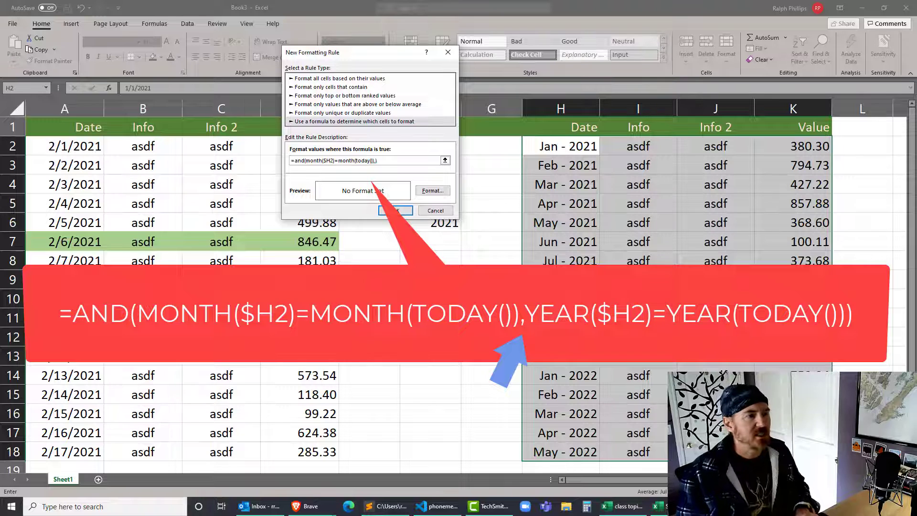
type("year(")
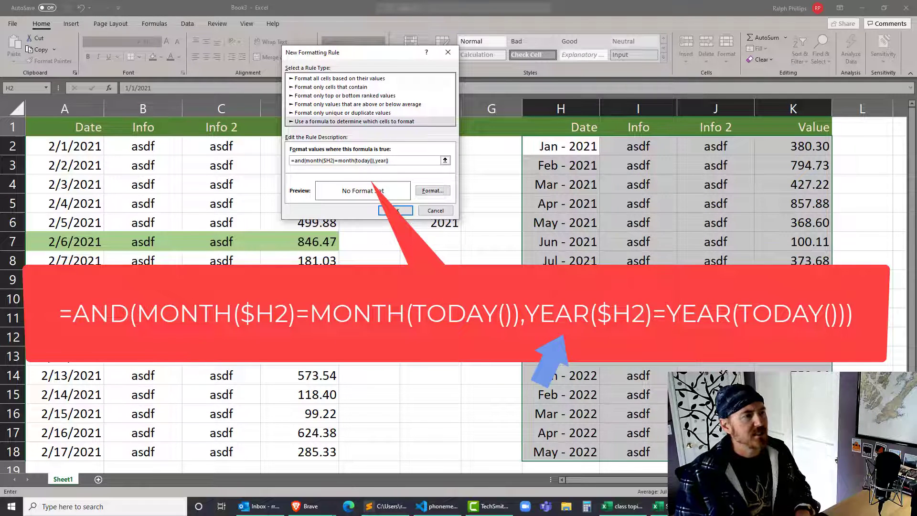
type("$")
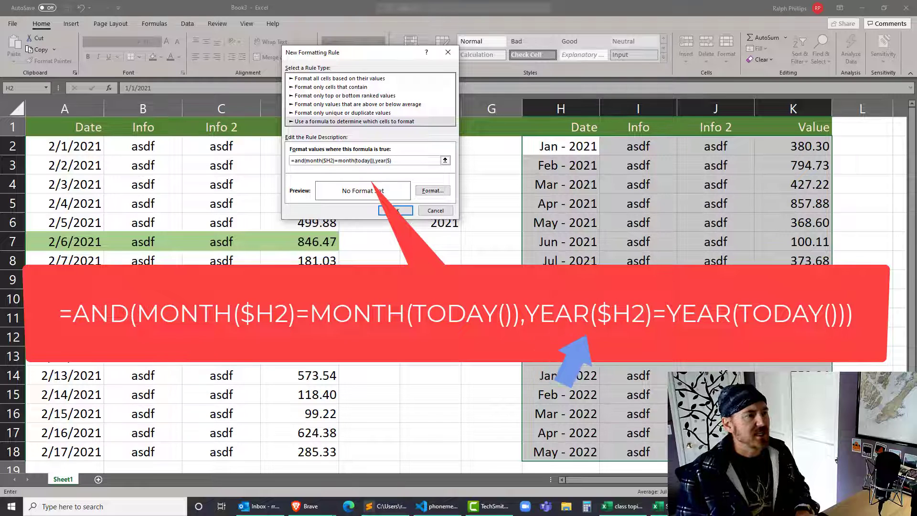
type("H2")
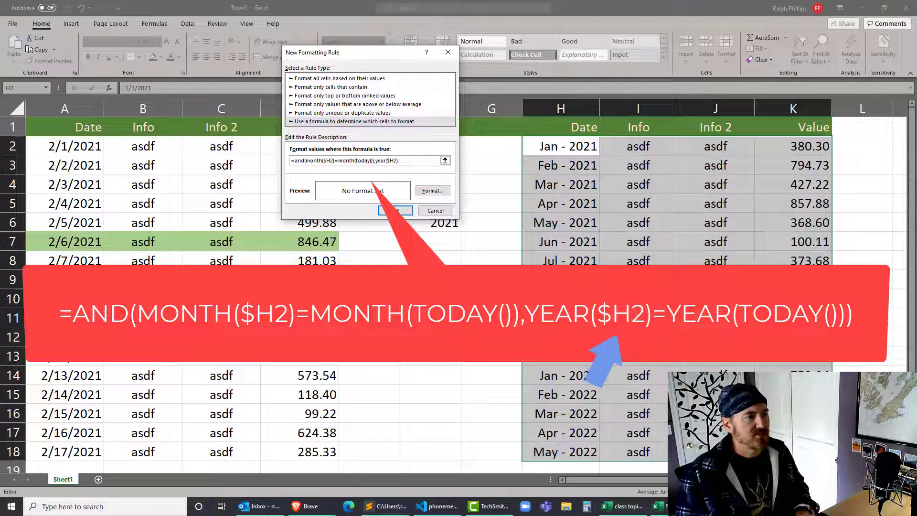
type("=")
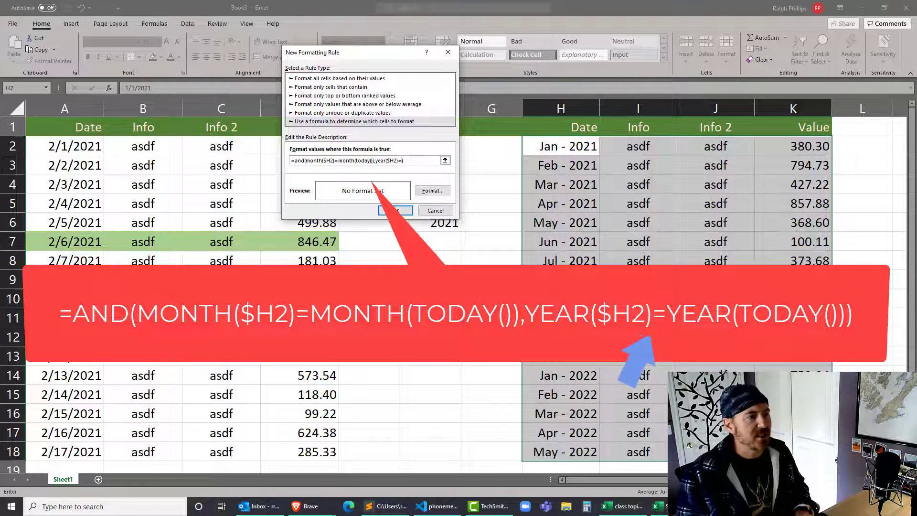
type("year(")
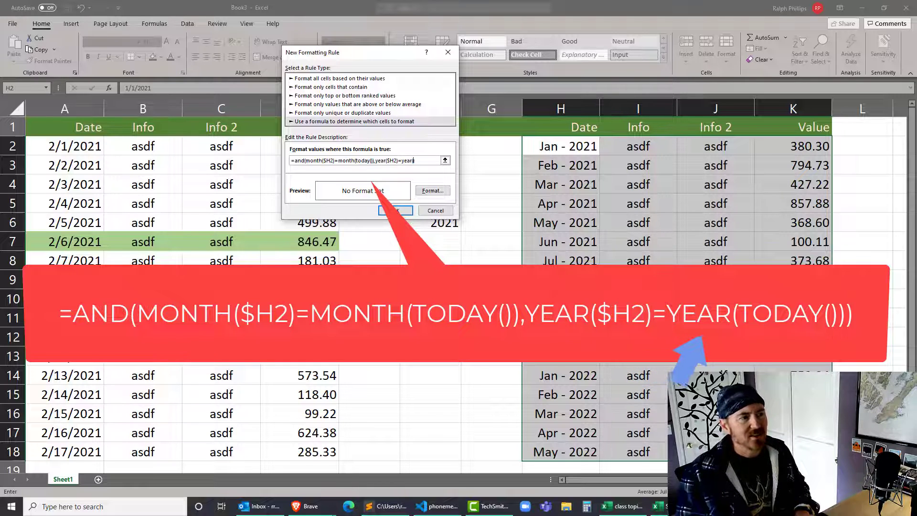
type("today(")
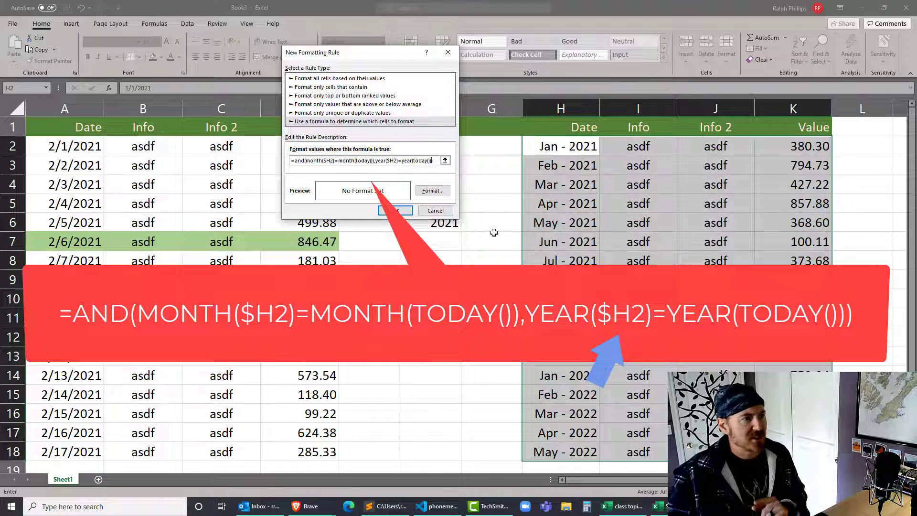
Give the monthly rule a light peach fill, shading the Feb - 2021 row
left_click(430, 191)
left_click(337, 83)
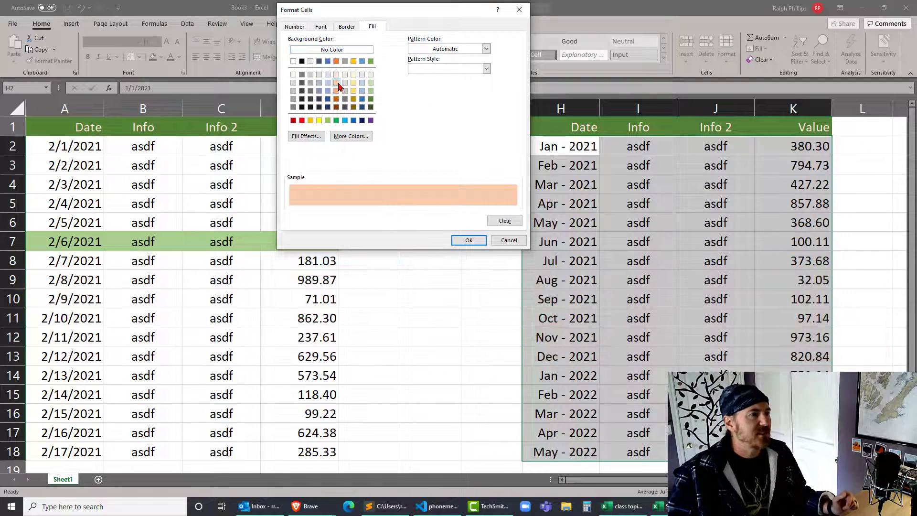
left_click(469, 240)
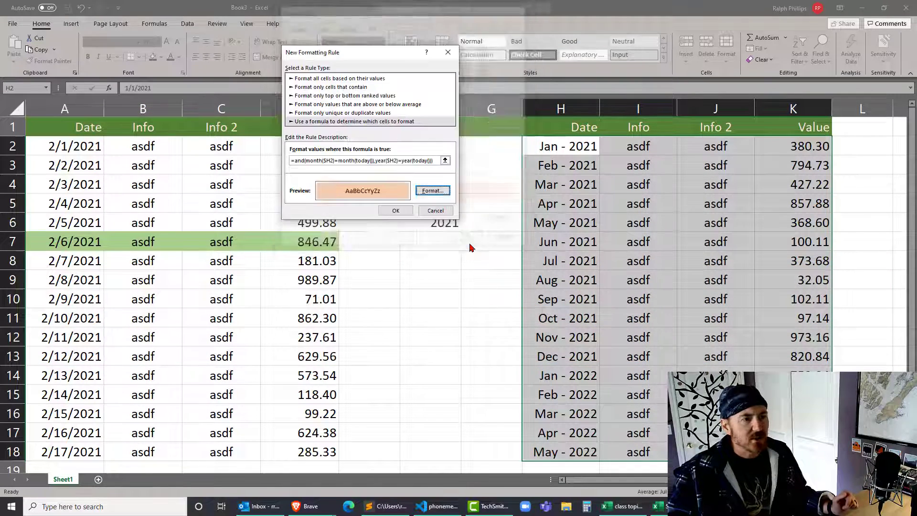
left_click(396, 211)
left_click(613, 215)
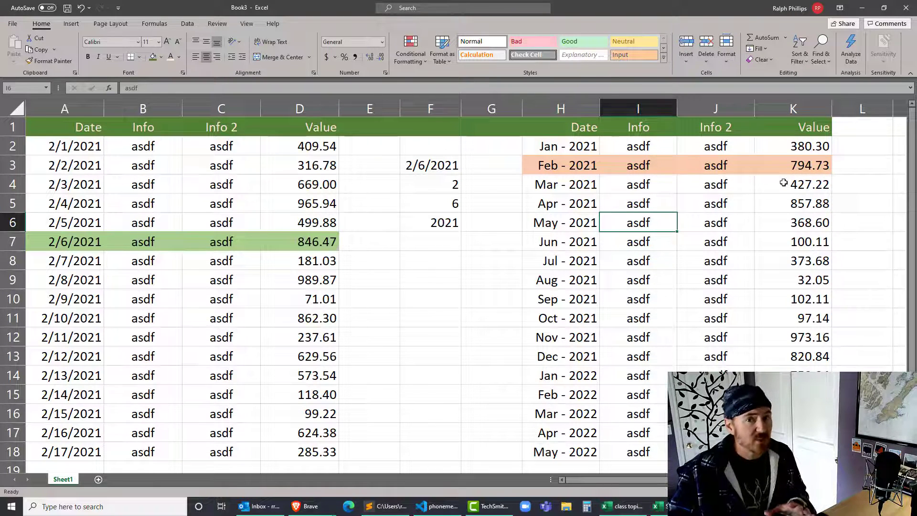
left_click(74, 263)
left_click_drag(73, 263, 330, 261)
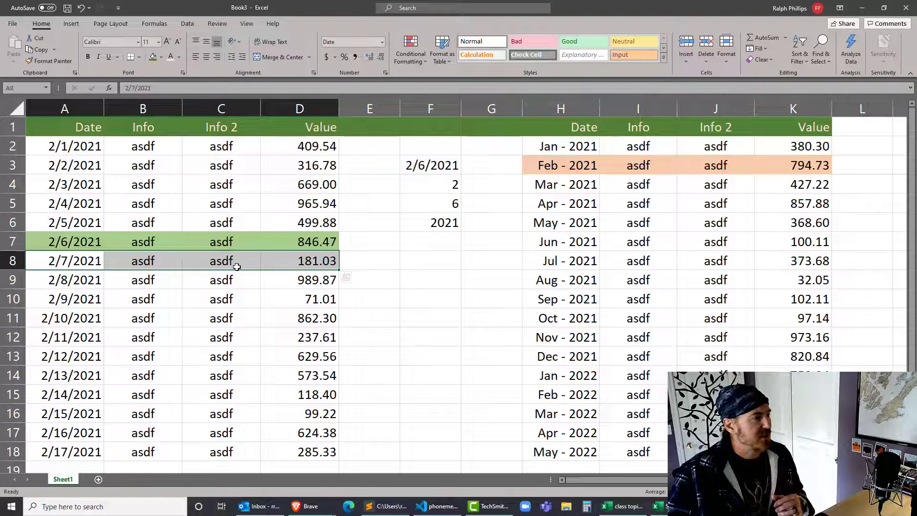
left_click_drag(571, 184, 790, 182)
left_click(477, 297)
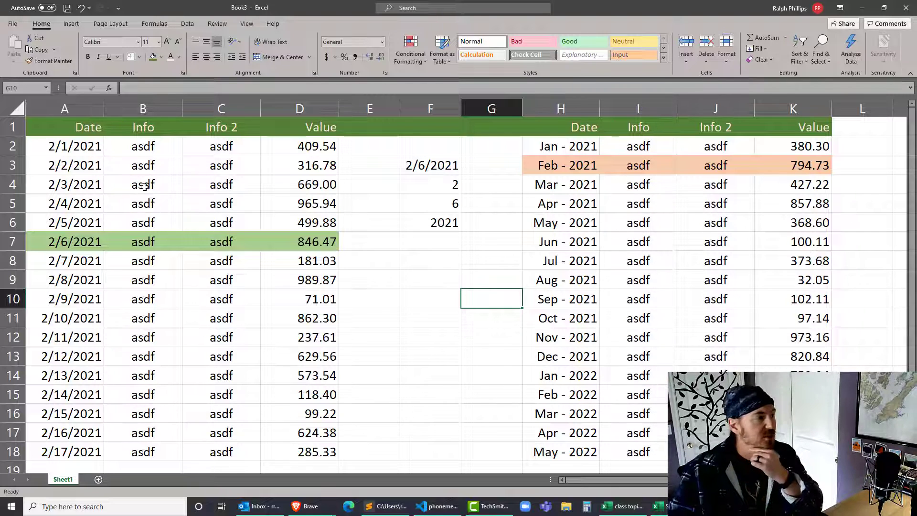
left_click_drag(88, 149, 287, 414)
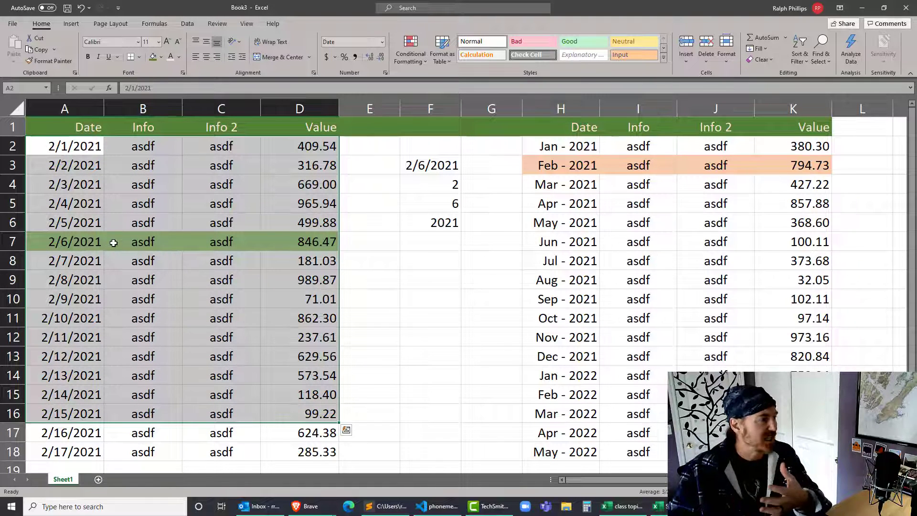
left_click(614, 181)
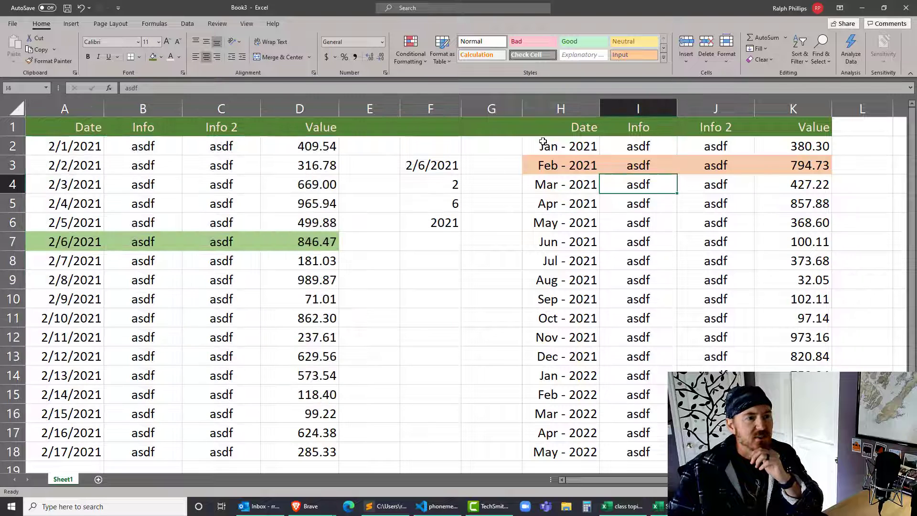
left_click_drag(549, 146, 793, 394)
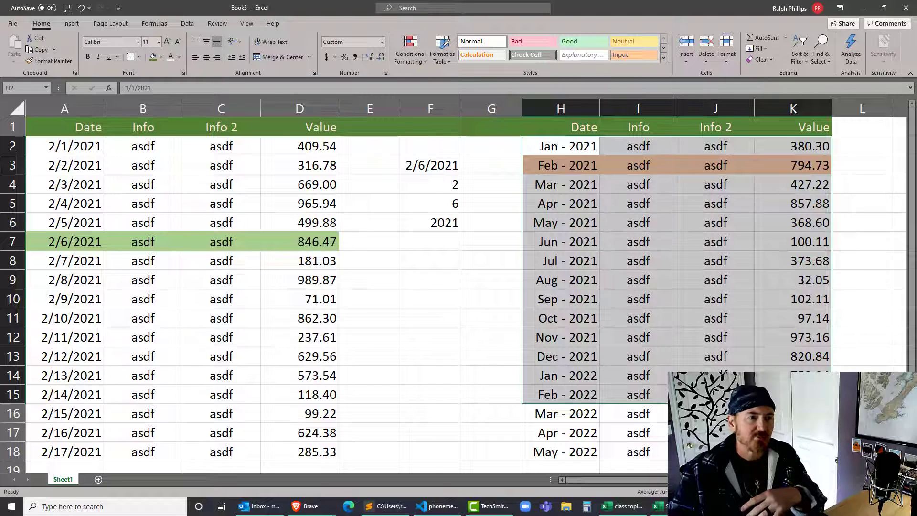
left_click(638, 225)
left_click(572, 165)
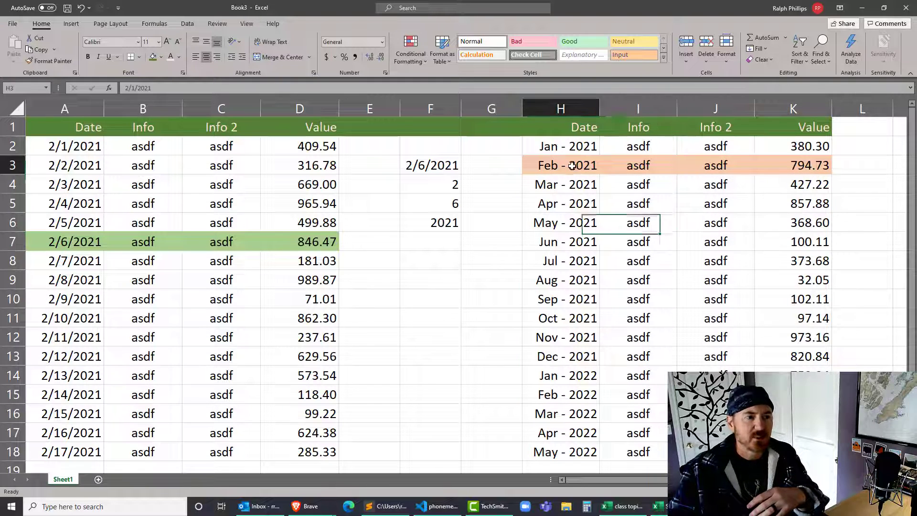
left_click_drag(572, 166, 784, 168)
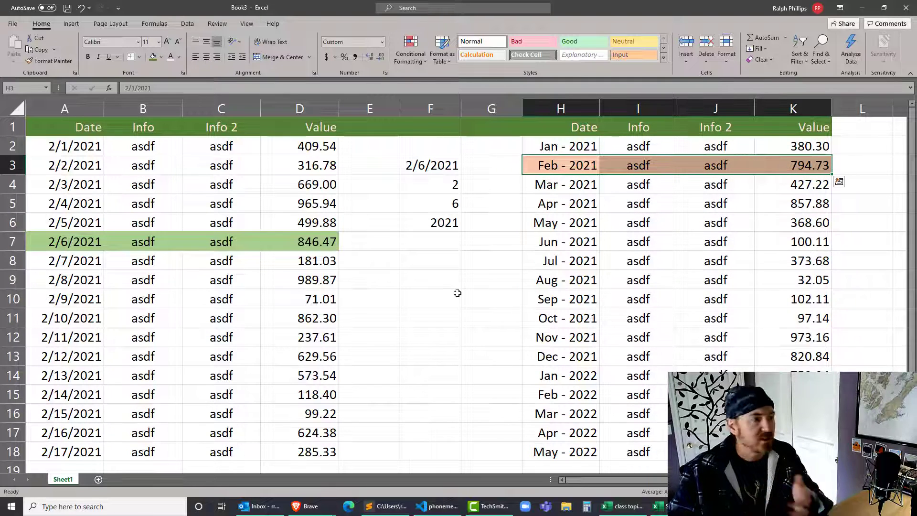